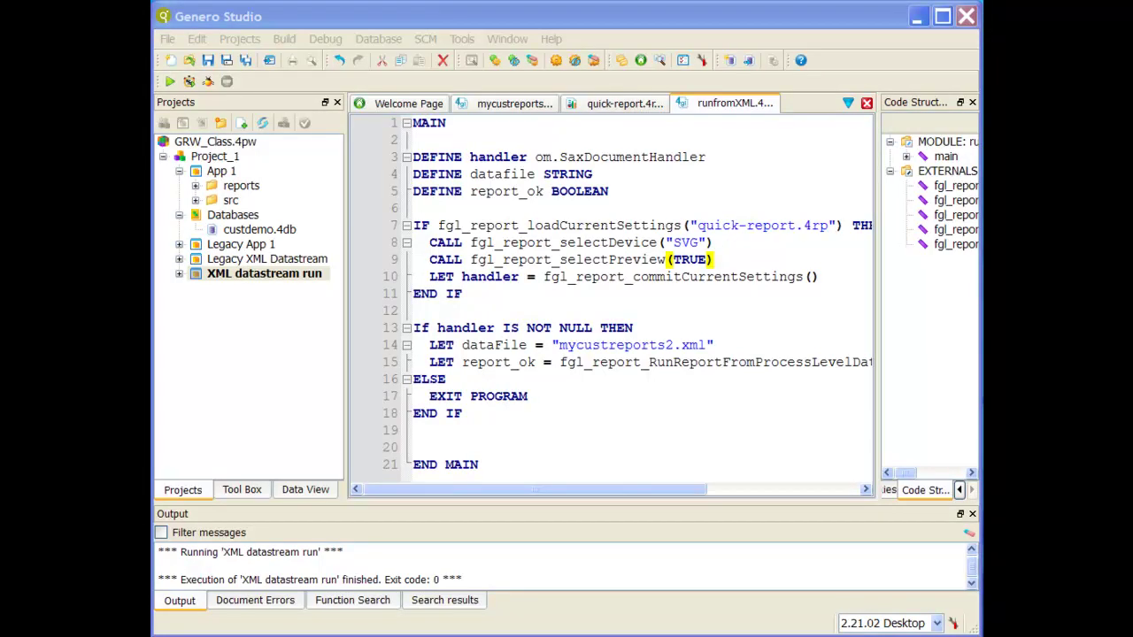
Step: Make App 1 the default application, expand its reports and src folders, and collapse the Databases node
right_click(232, 174)
left_click(264, 181)
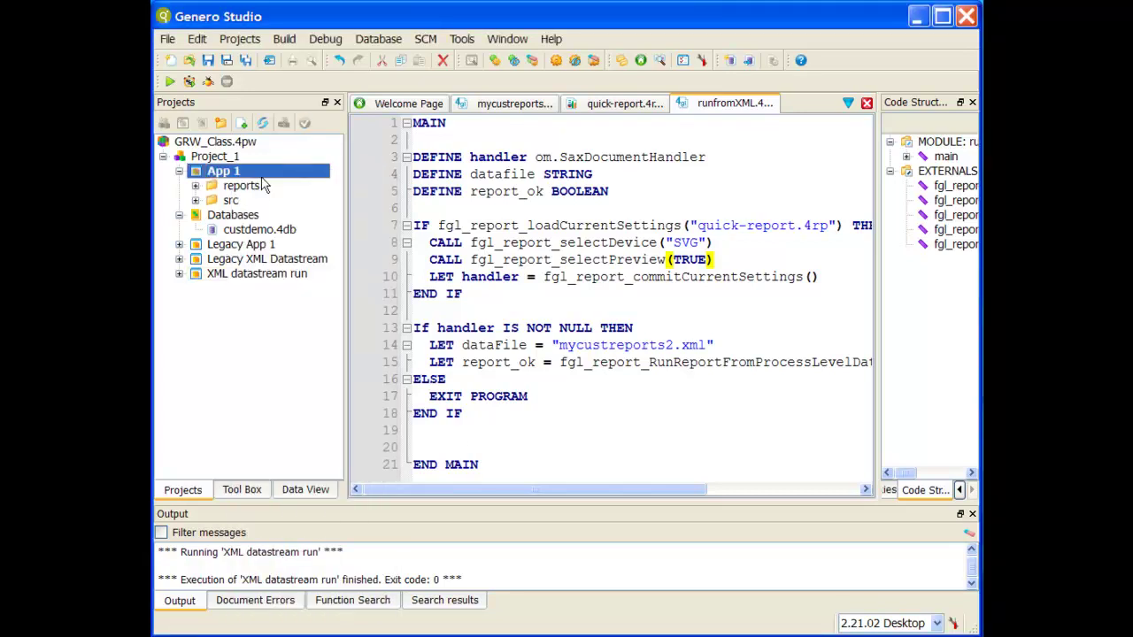
left_click(196, 186)
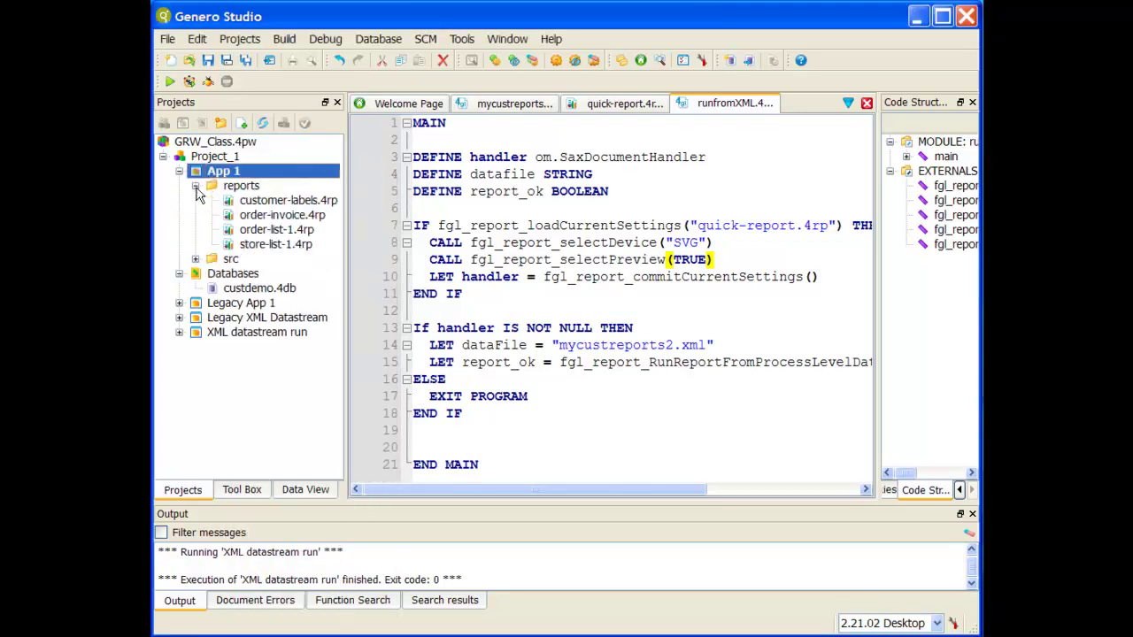
left_click(196, 260)
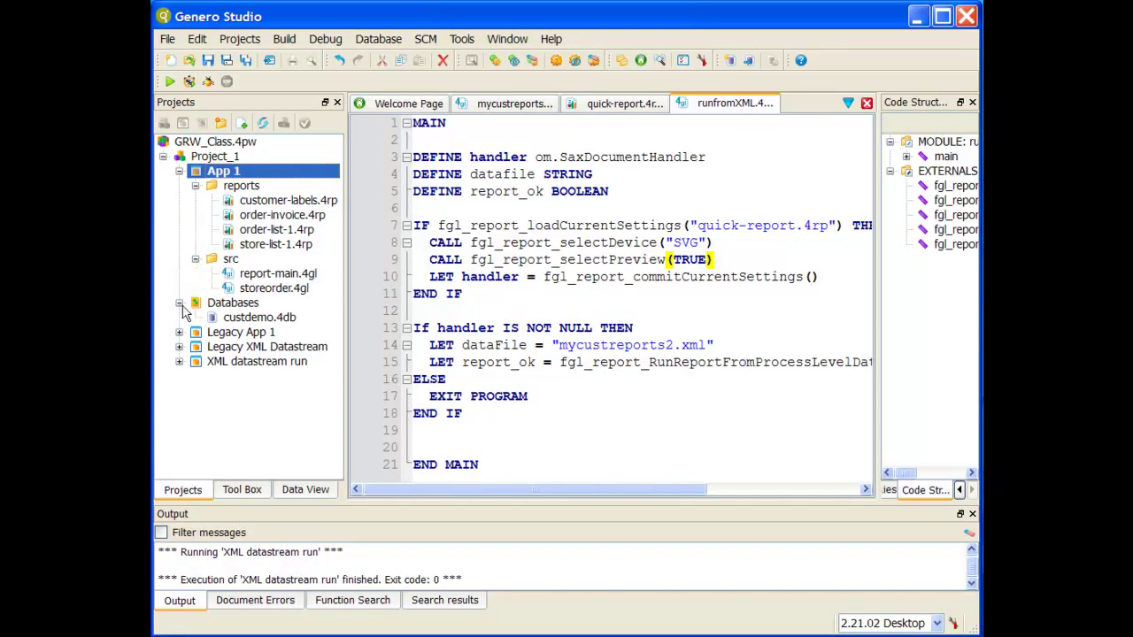
left_click(179, 303)
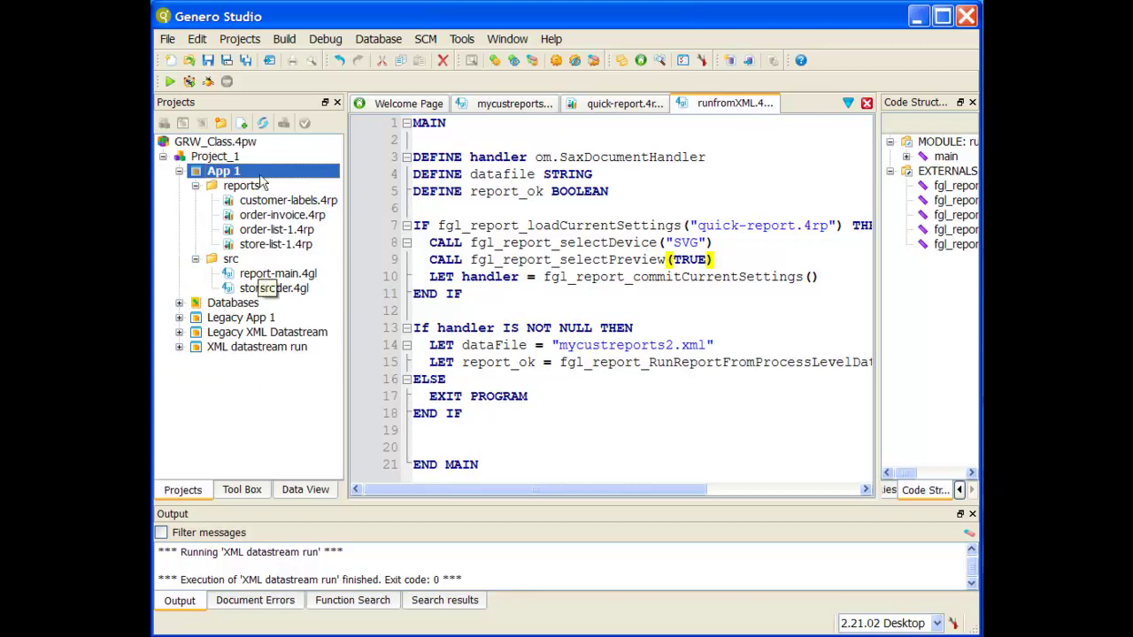
Step: Create a new empty report design (.4rp) document
left_click(168, 39)
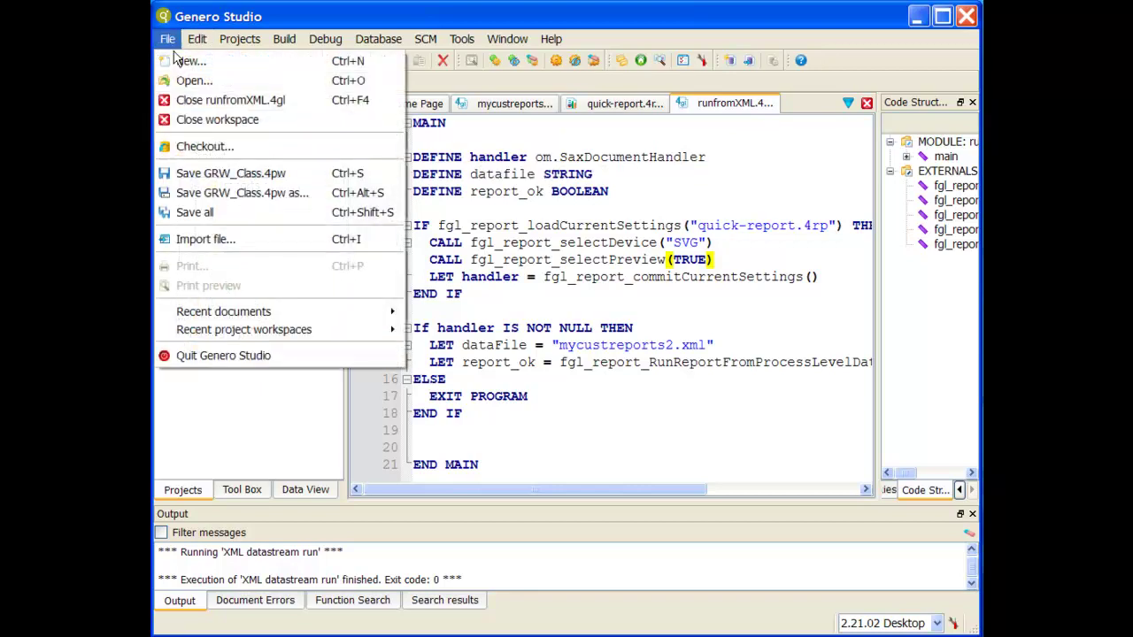
left_click(182, 62)
left_click(299, 317)
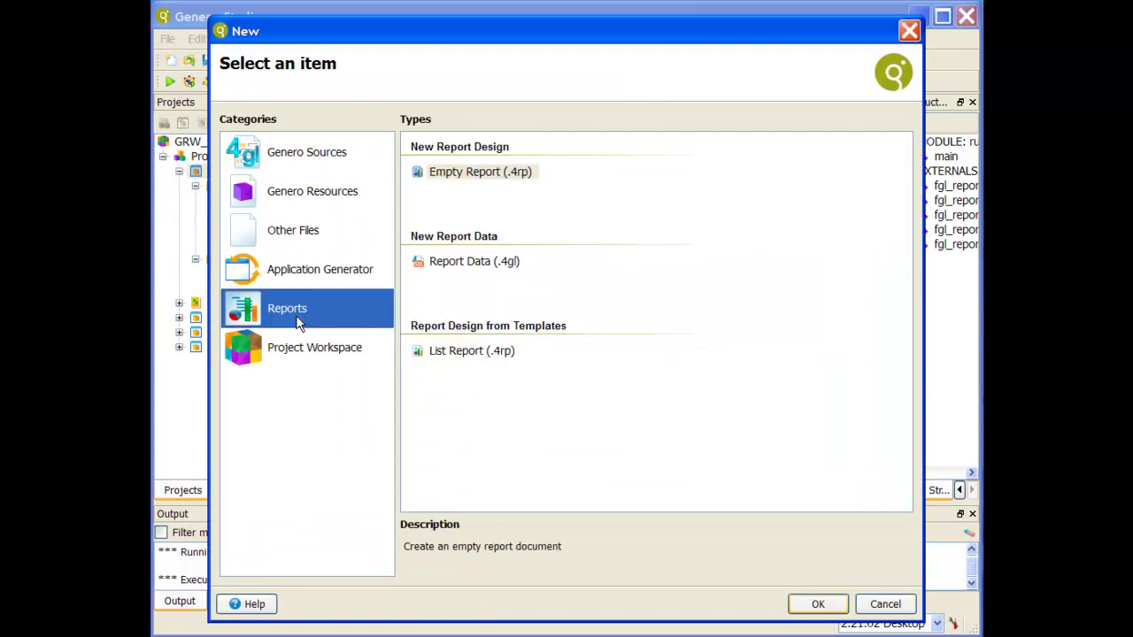
left_click(449, 175)
left_click(816, 605)
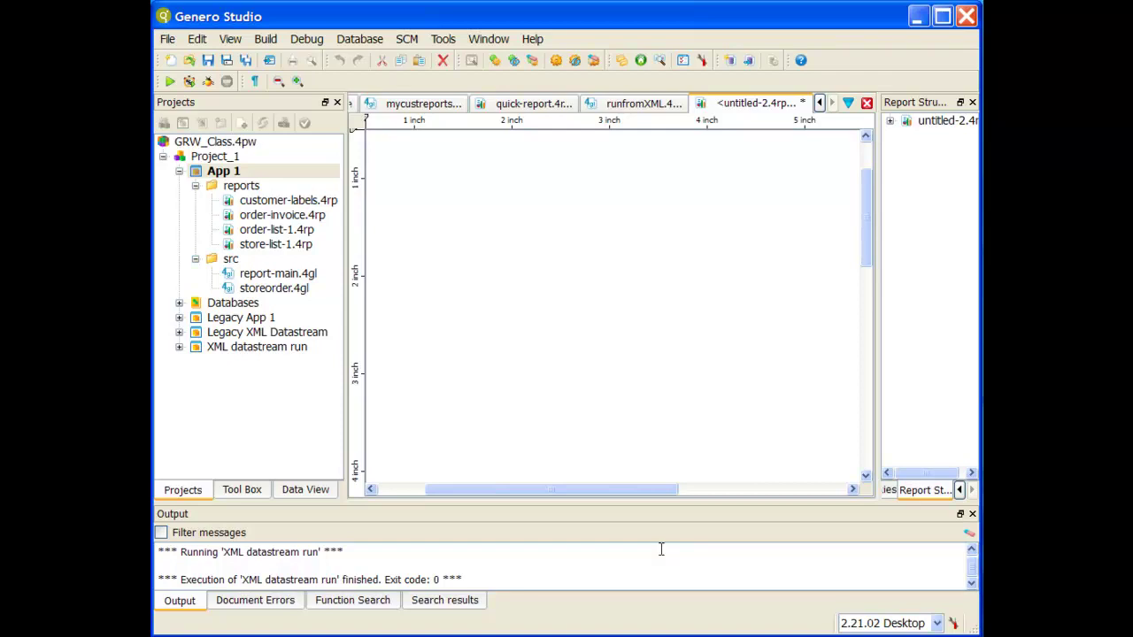
Step: Start saving the report under a new path, with bin\my-graph-1.4rp inside the GRW_Class folder
left_click(225, 60)
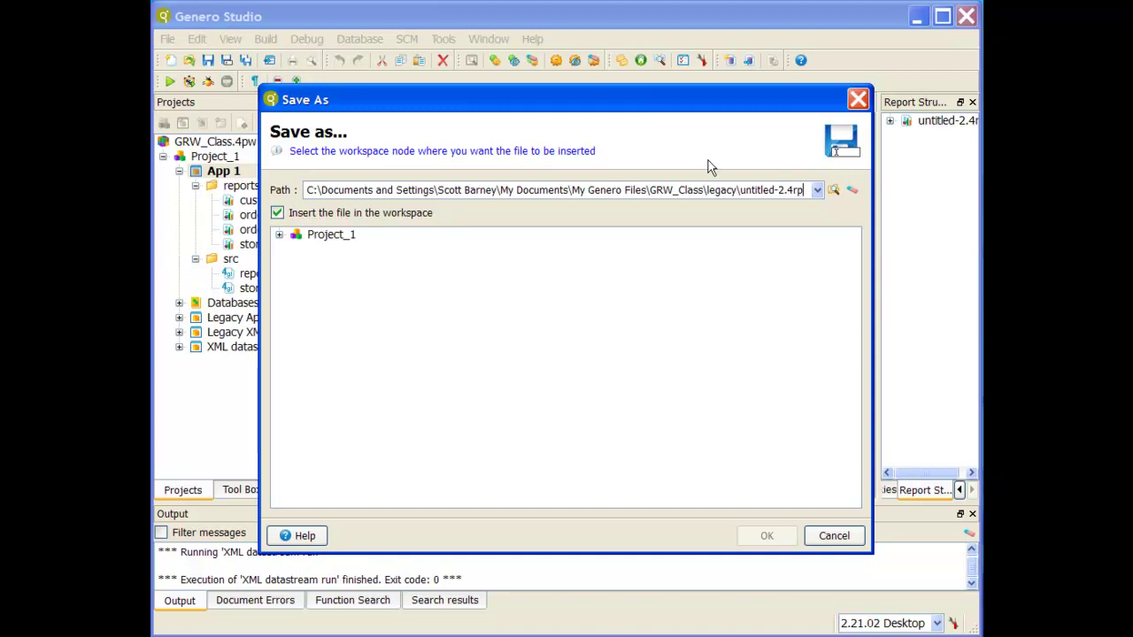
left_click_drag(706, 190, 871, 184)
key("Delete")
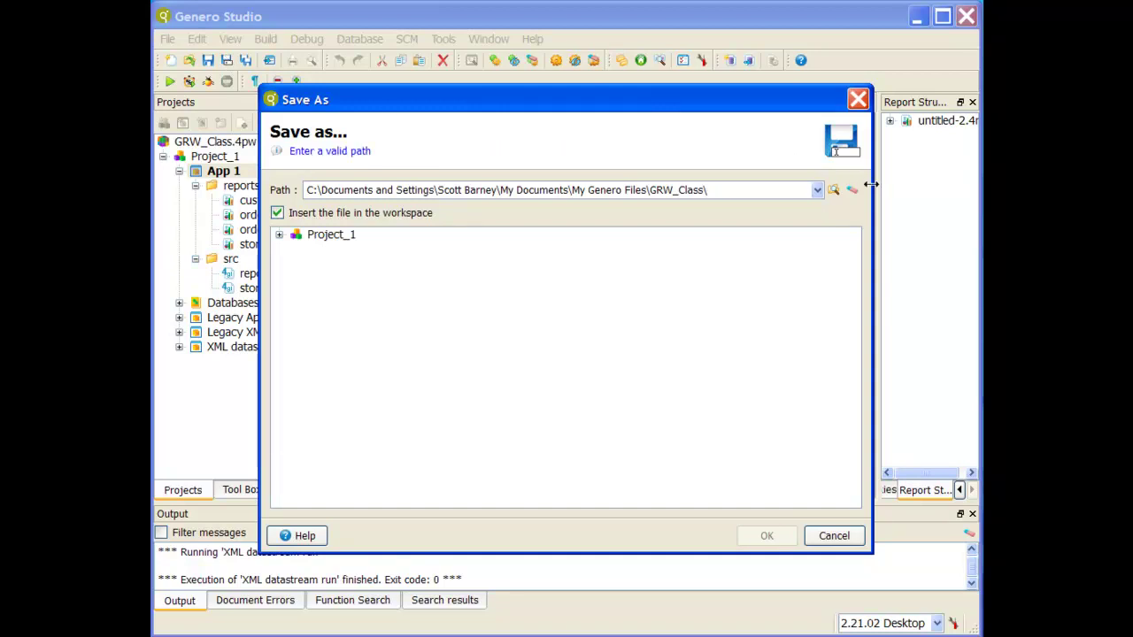
type("bin\\my-graoph")
key("BackSpace")
key("BackSpace")
type("ph-1")
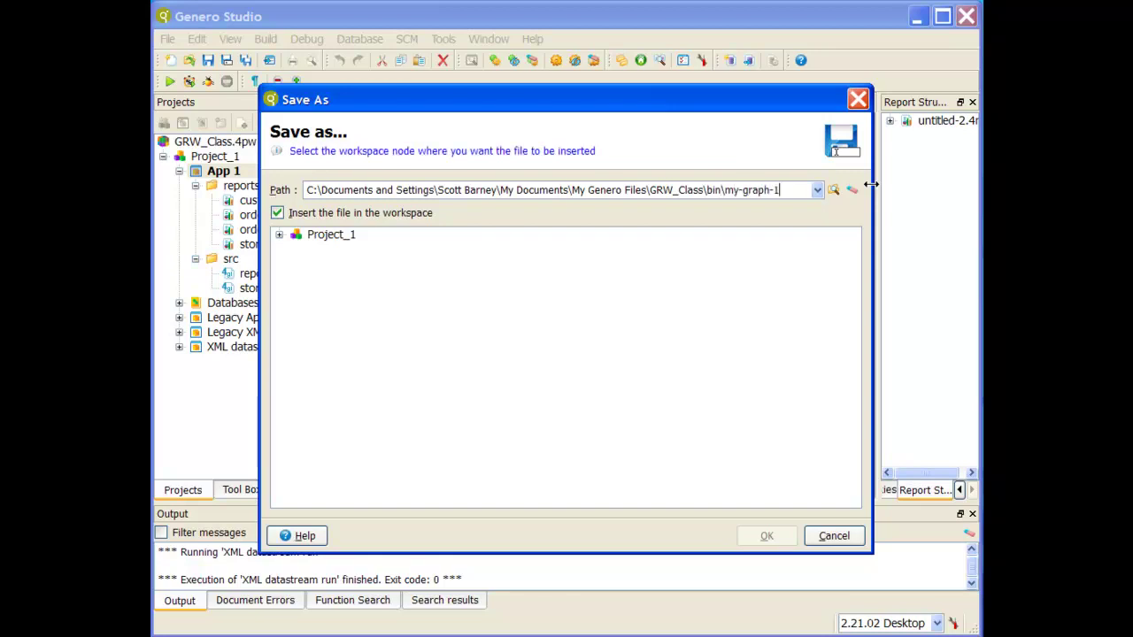
type(".4rp")
Step: Insert the file into the reports folder of App 1 in Project_1 and complete the save
left_click(279, 234)
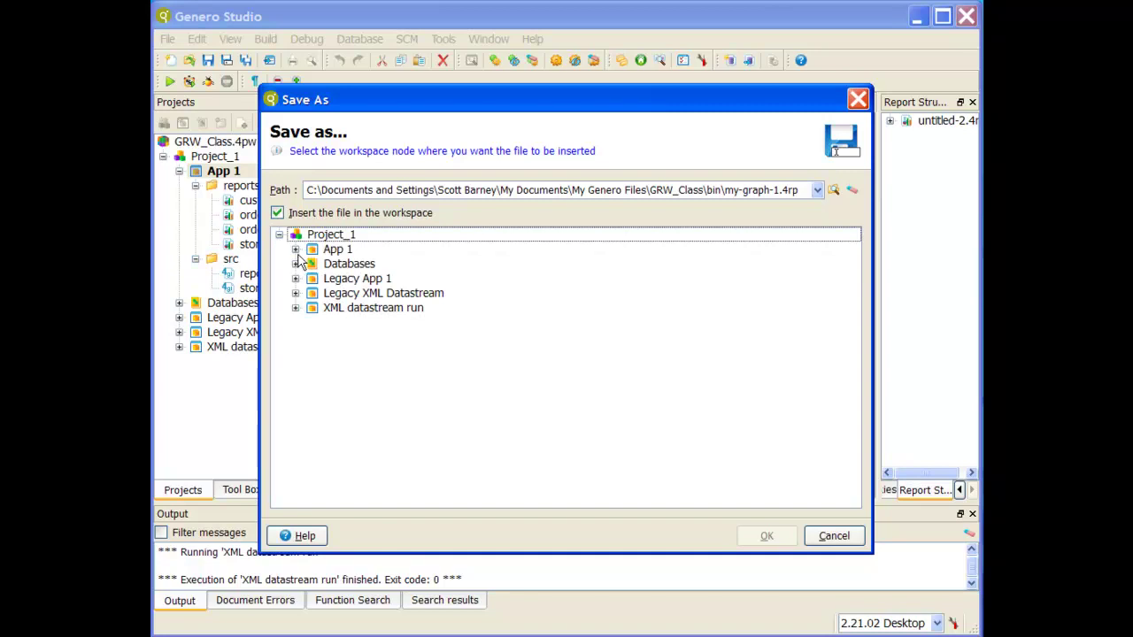
left_click(296, 250)
left_click(312, 264)
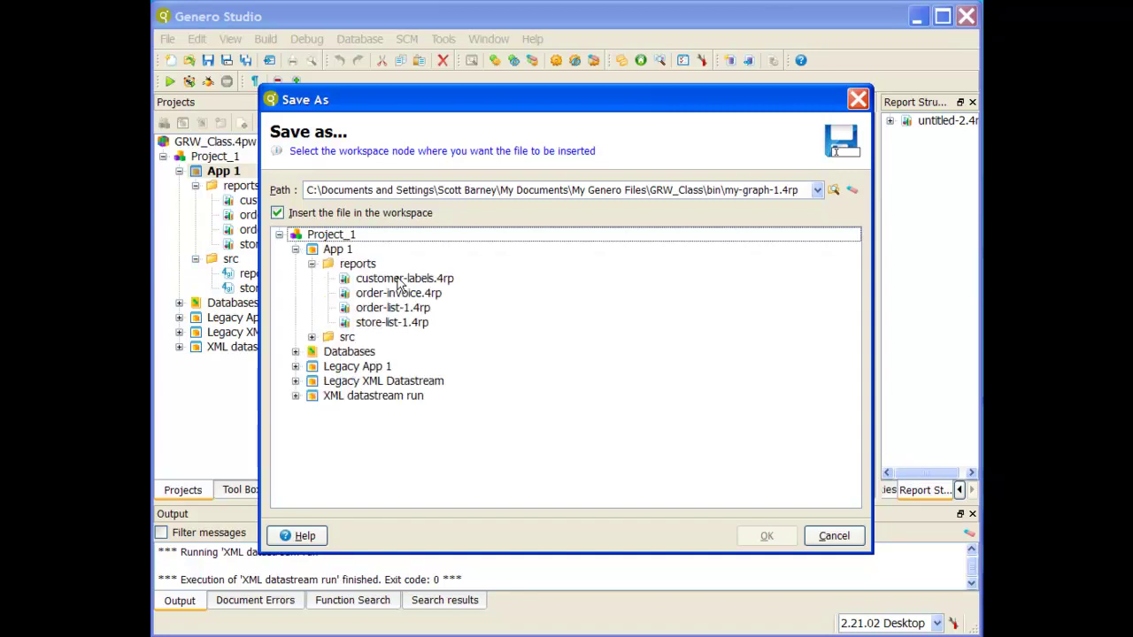
left_click(371, 266)
left_click(763, 536)
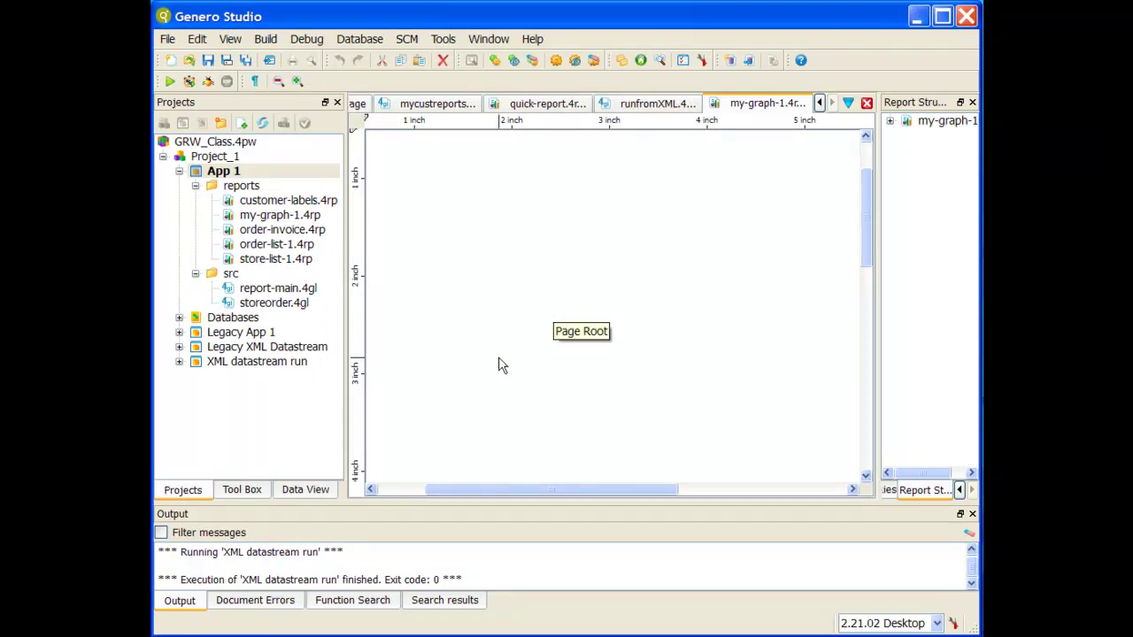
Step: Associate the report with the storeorder.rdd data schema from the folder above bin
left_click(327, 489)
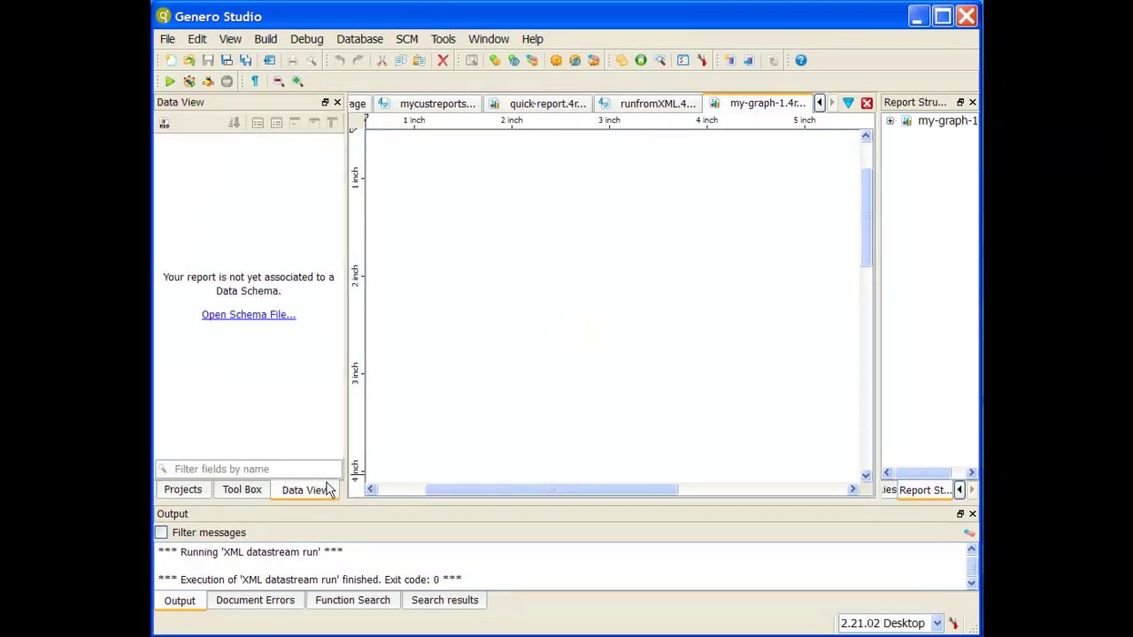
left_click(261, 316)
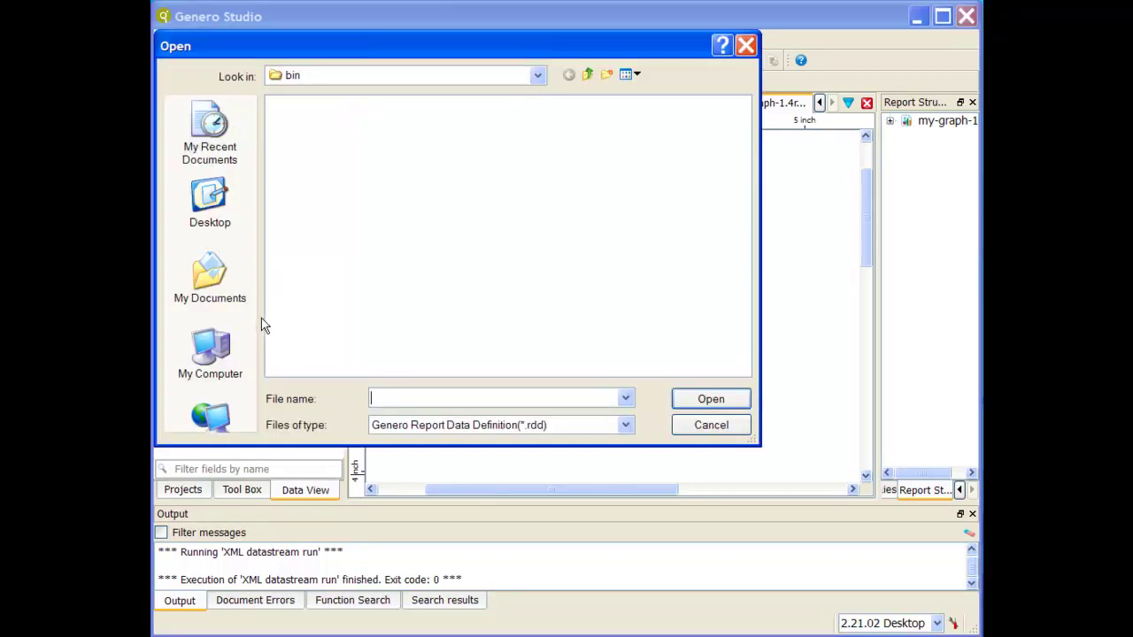
left_click(587, 74)
left_click(343, 163)
left_click(706, 398)
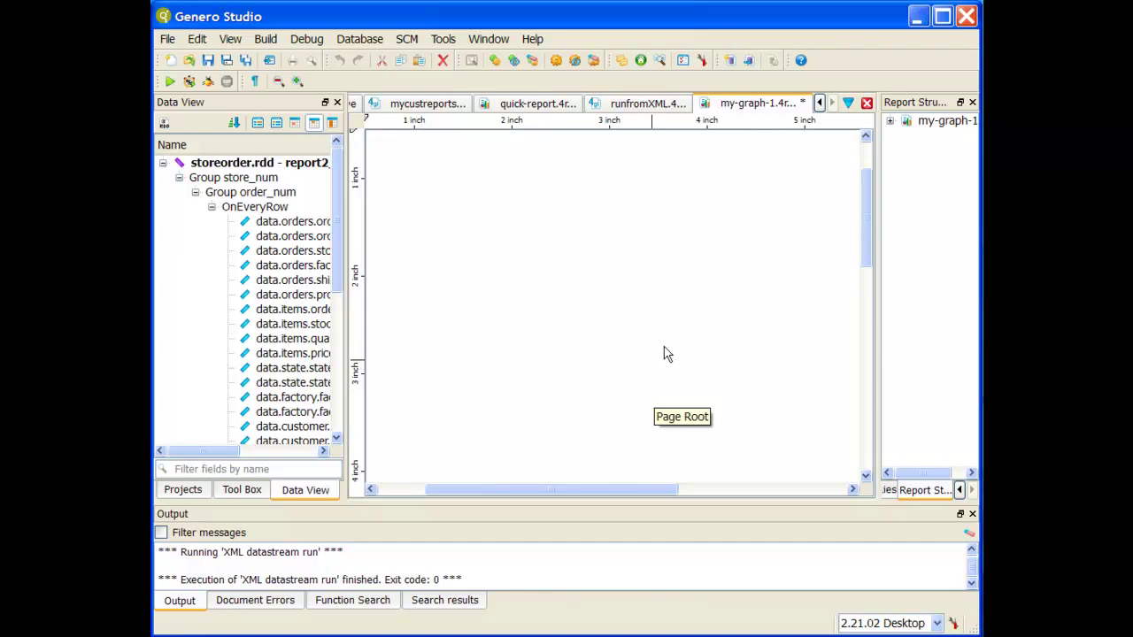
Step: Widen the report structure view, expand my-graph-1.4rp, and add a Map Chart to the Page Root
left_click_drag(877, 240, 751, 222)
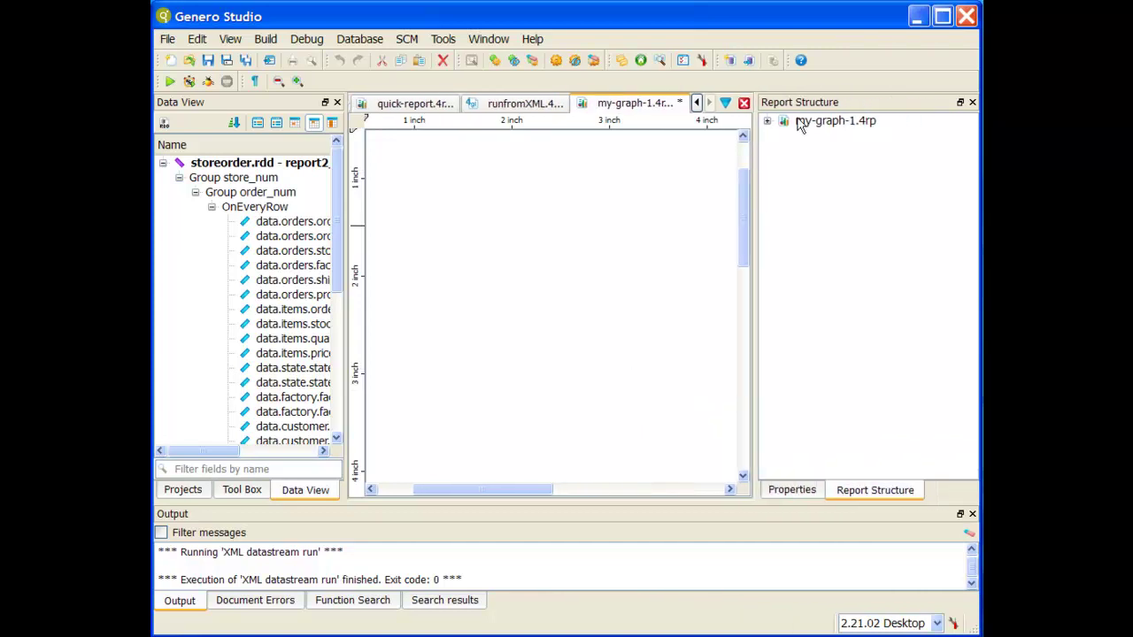
left_click(768, 121)
left_click(837, 150)
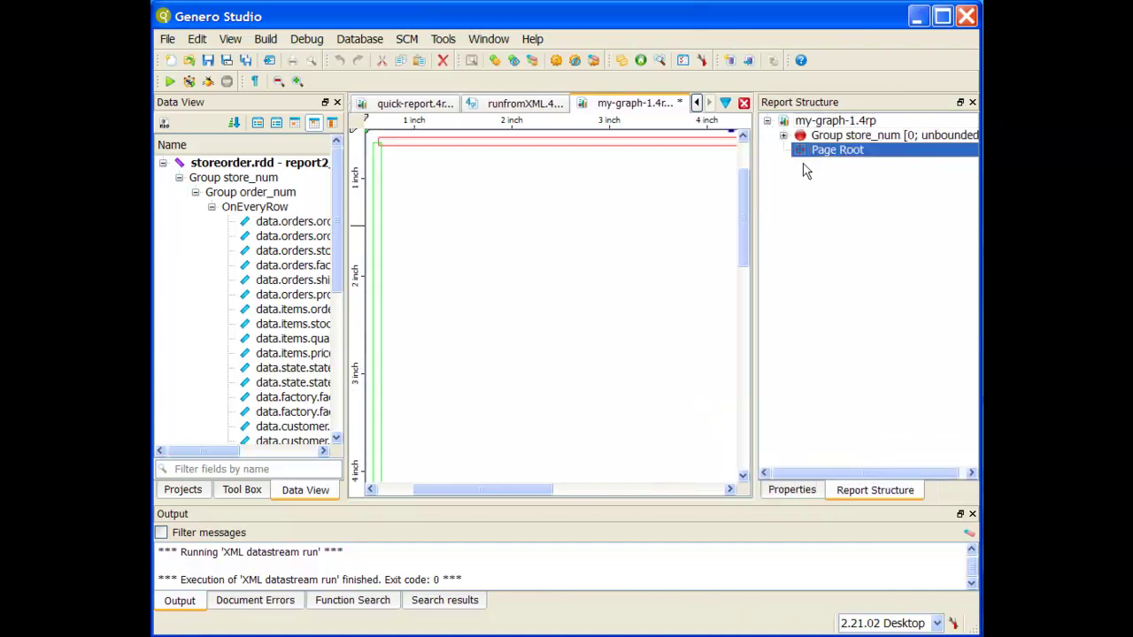
left_click(244, 494)
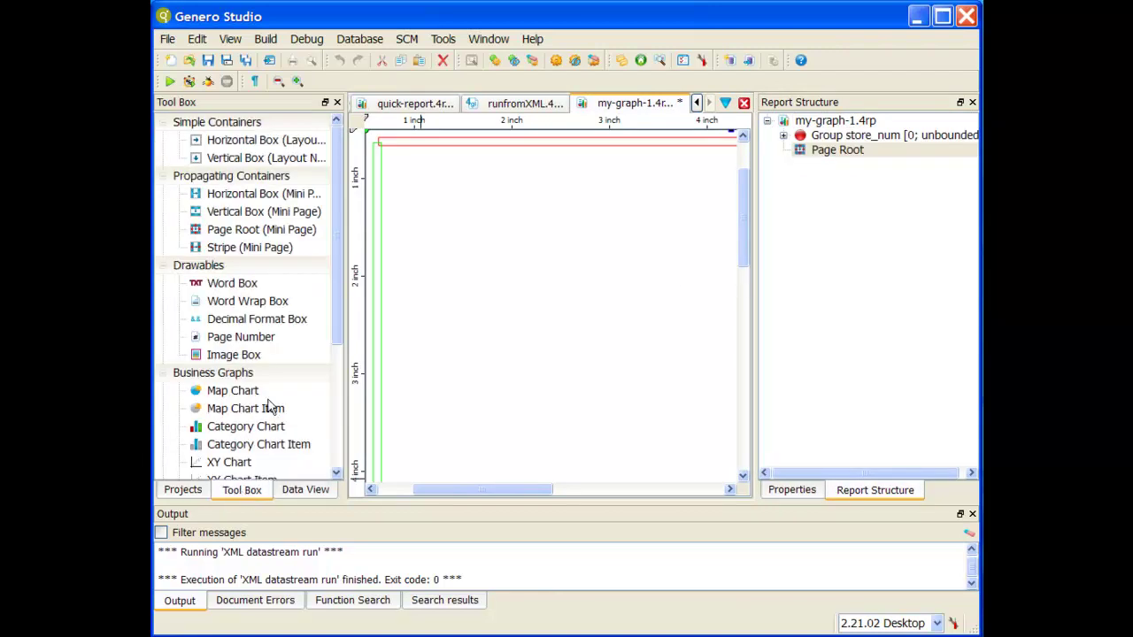
double_click(242, 393)
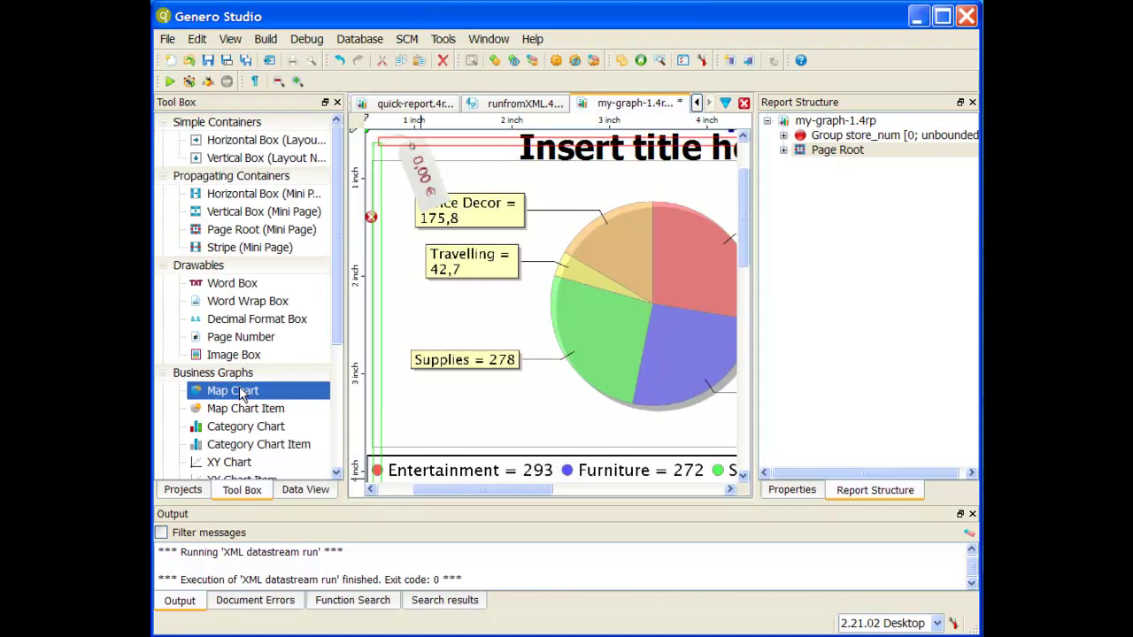
Step: Expand the Page Root and its map chart in the report structure to examine the chart's item
left_click(784, 150)
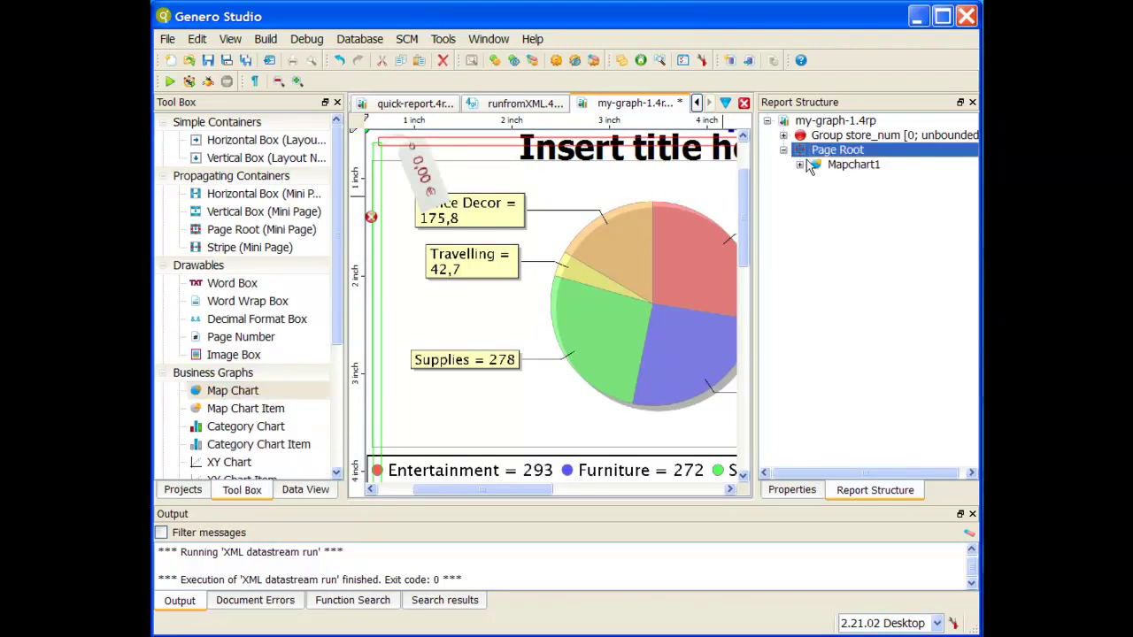
left_click(844, 165)
left_click(799, 167)
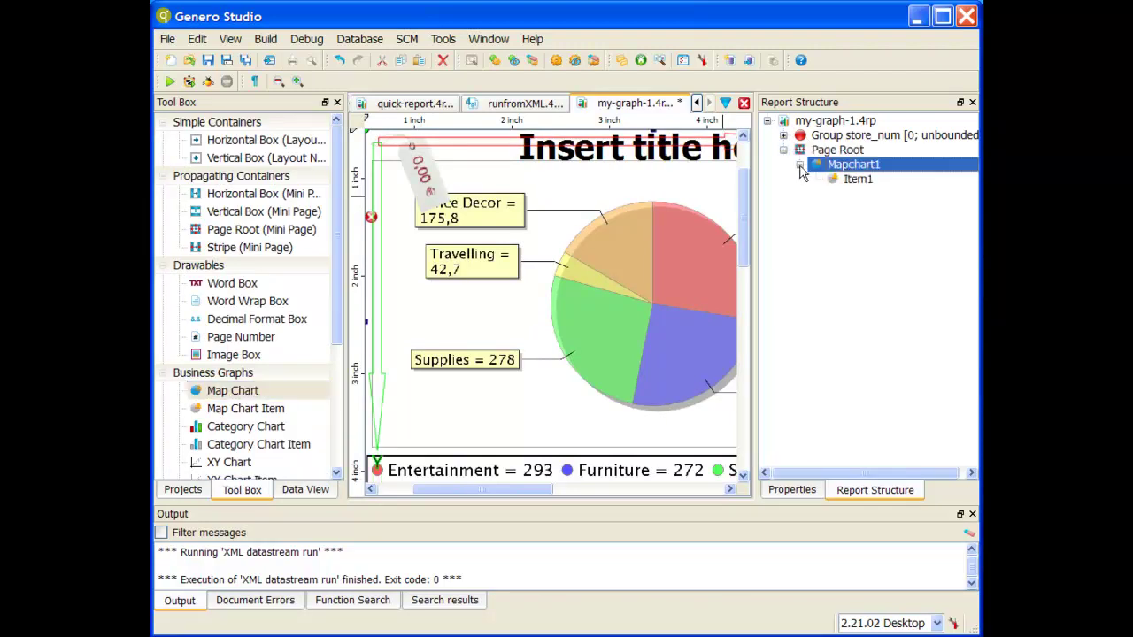
left_click(866, 184)
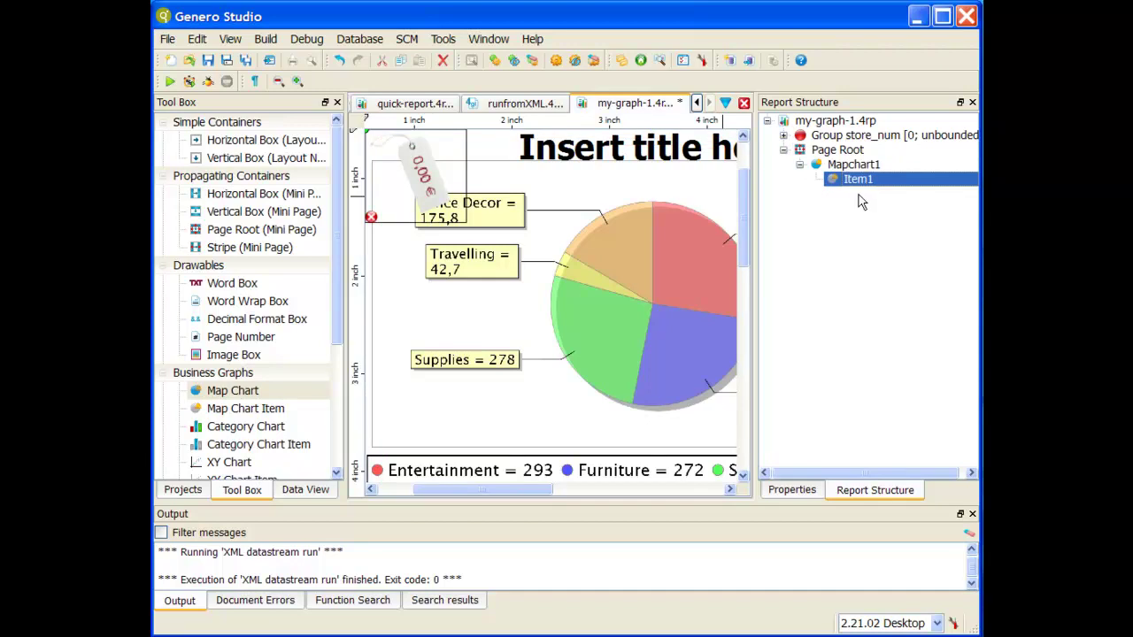
Step: Rename the map chart object to "Map Chart - Total Revenue by Store", widening the properties view for room
left_click(867, 168)
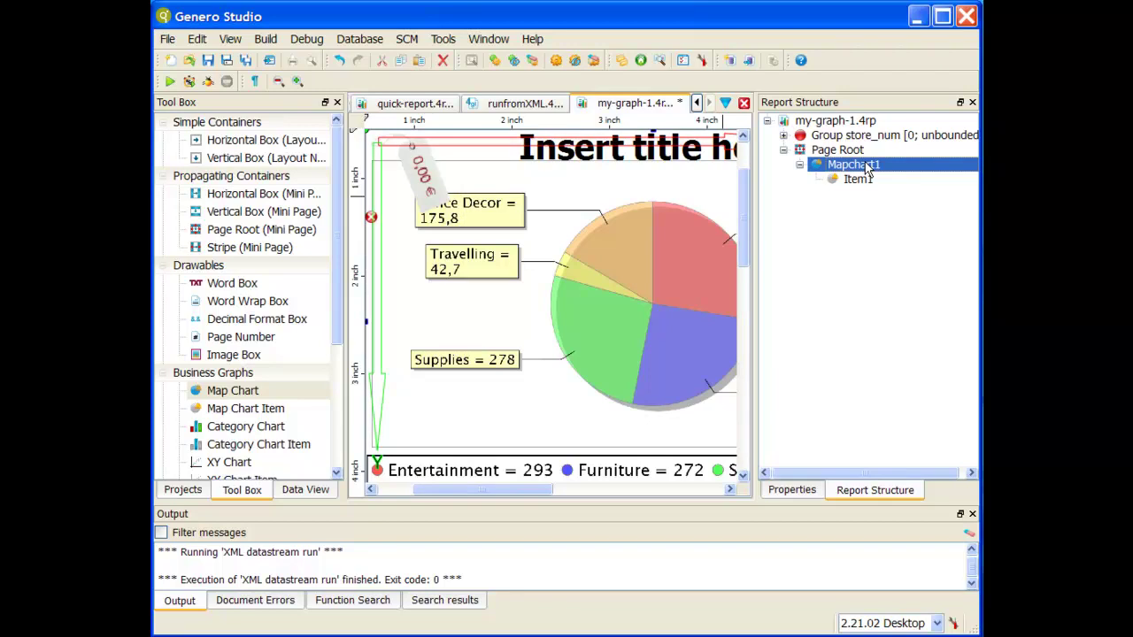
left_click(802, 489)
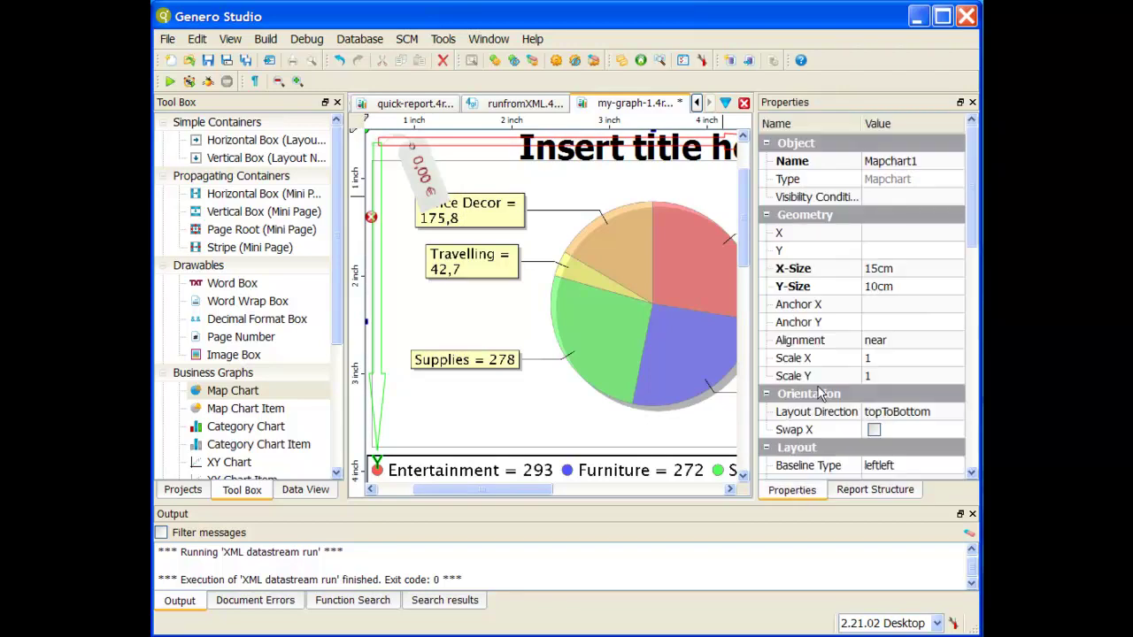
left_click(885, 161)
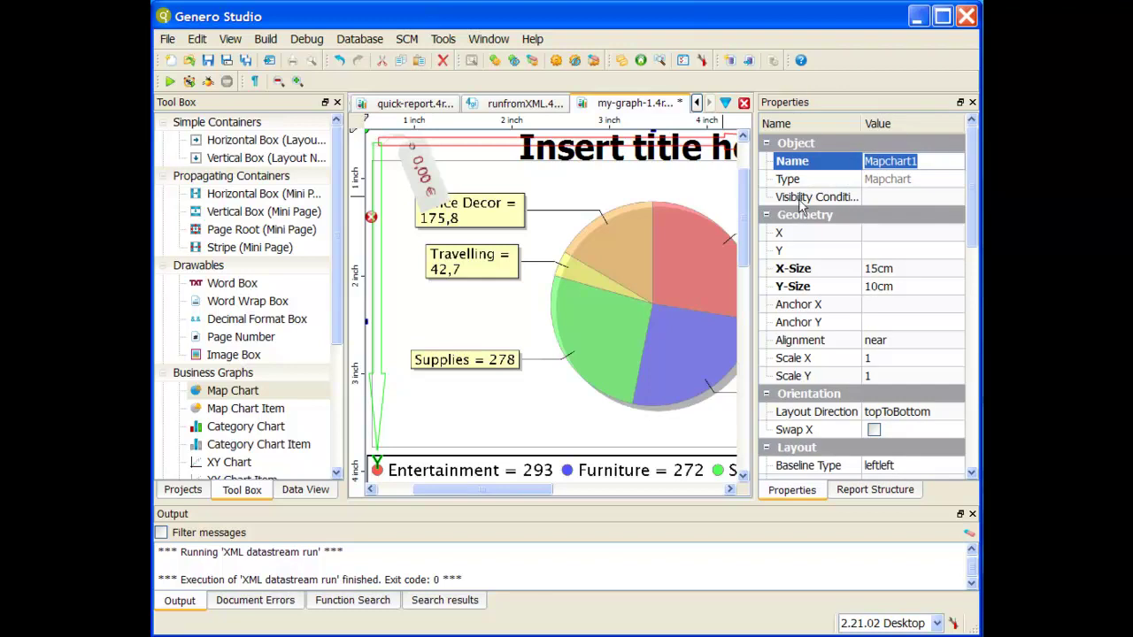
left_click_drag(754, 194, 534, 194)
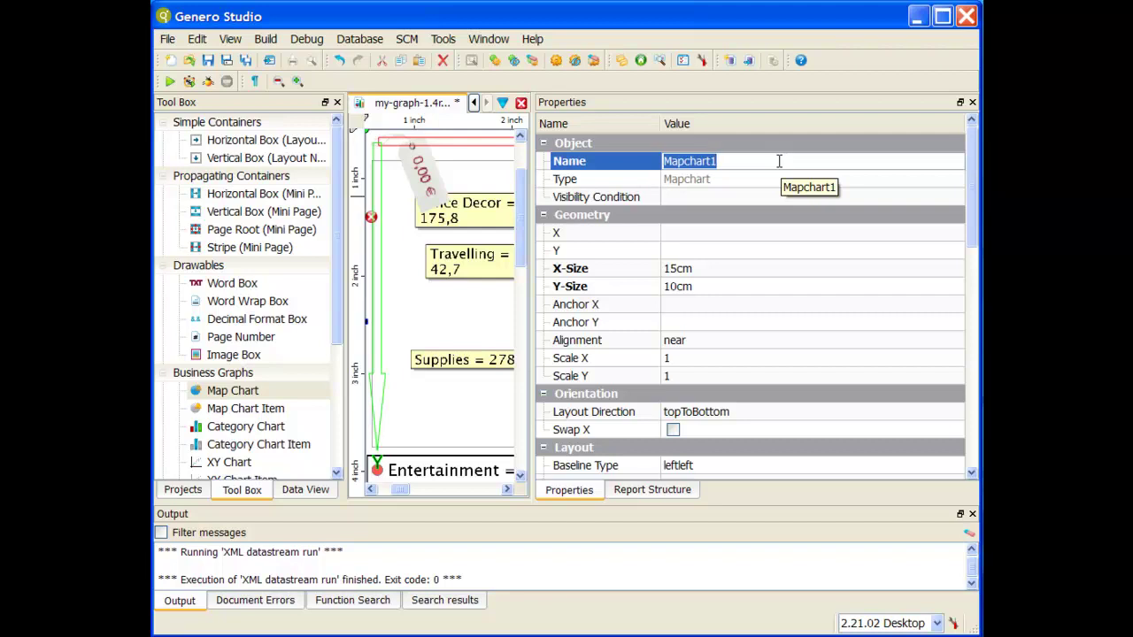
type("Map ")
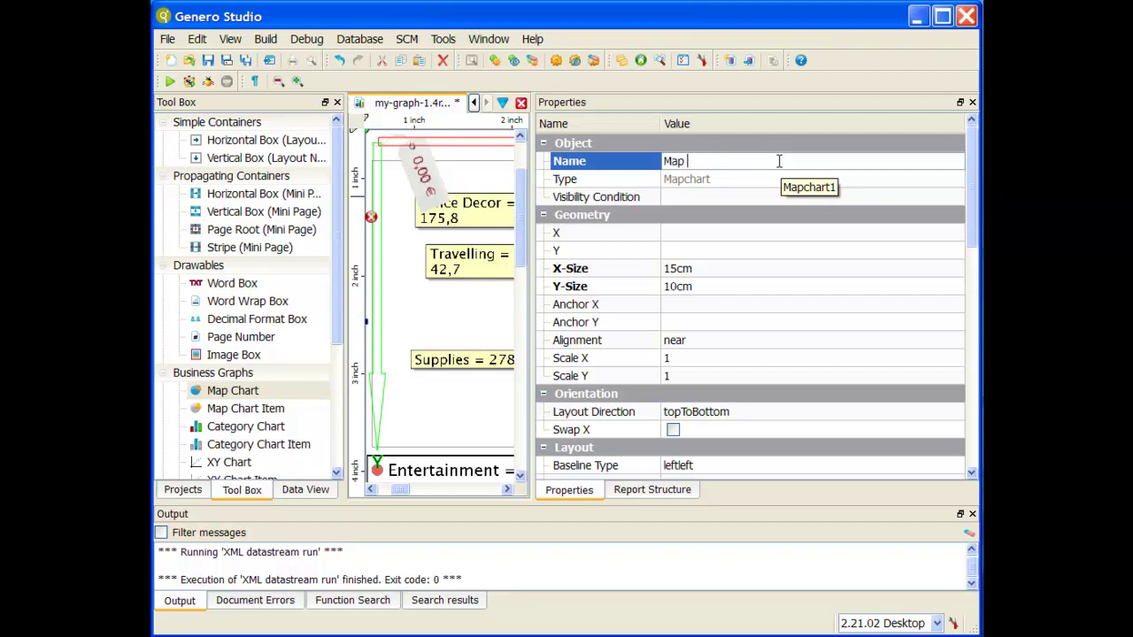
type("Chart - Total Revenue by Store")
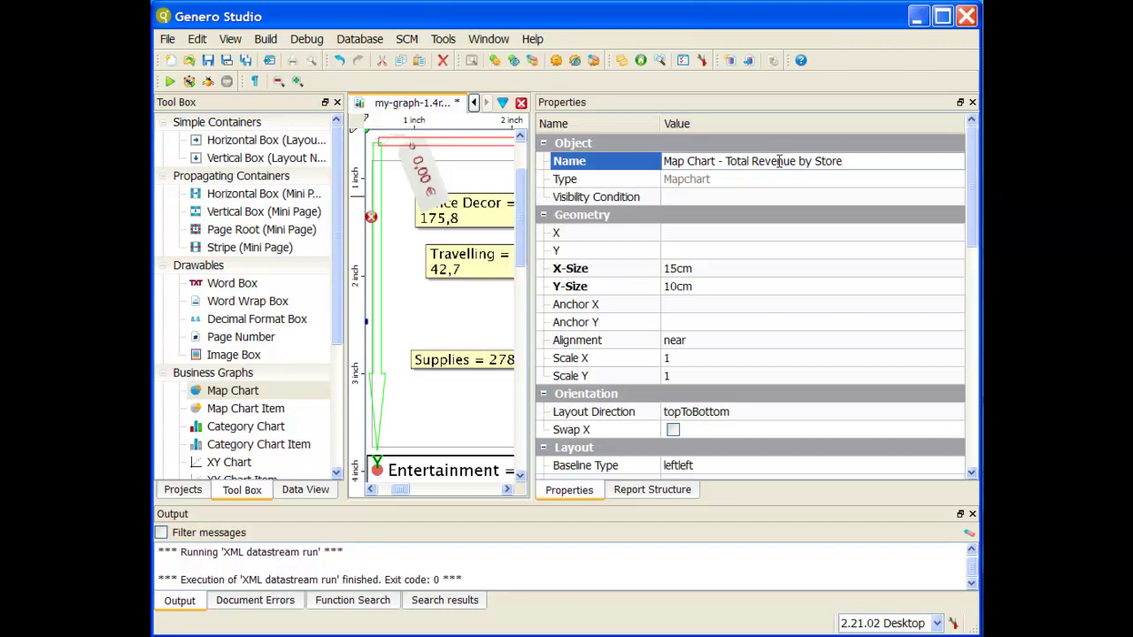
Step: Set the map chart's title to "Revenue by State" and its keys title to "State"
scroll(736, 260, "down", 5)
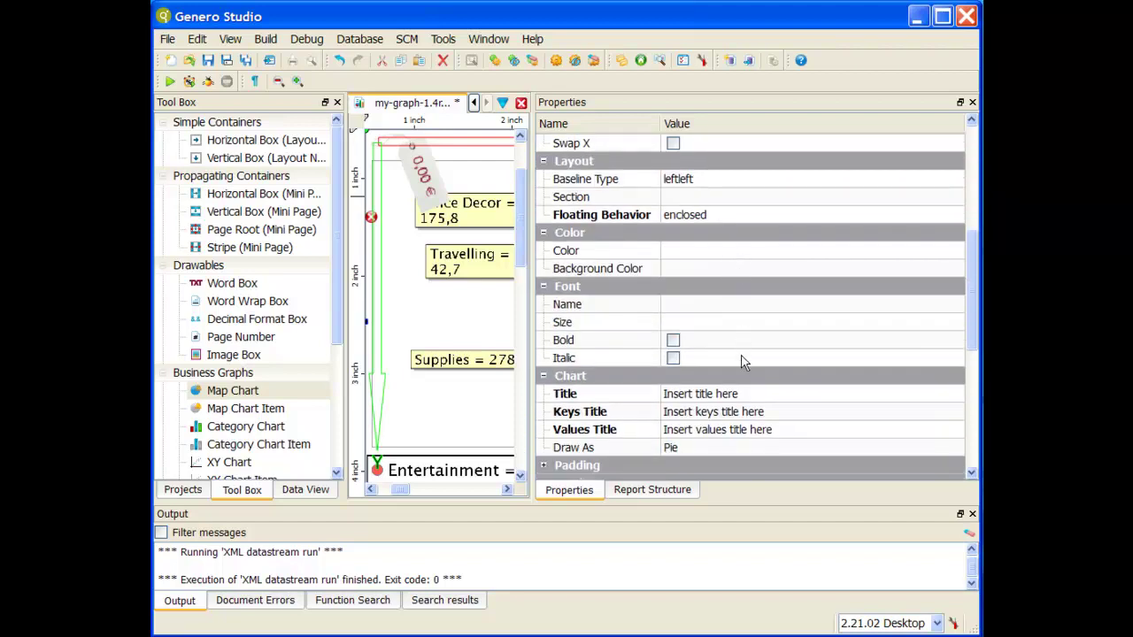
left_click(738, 396)
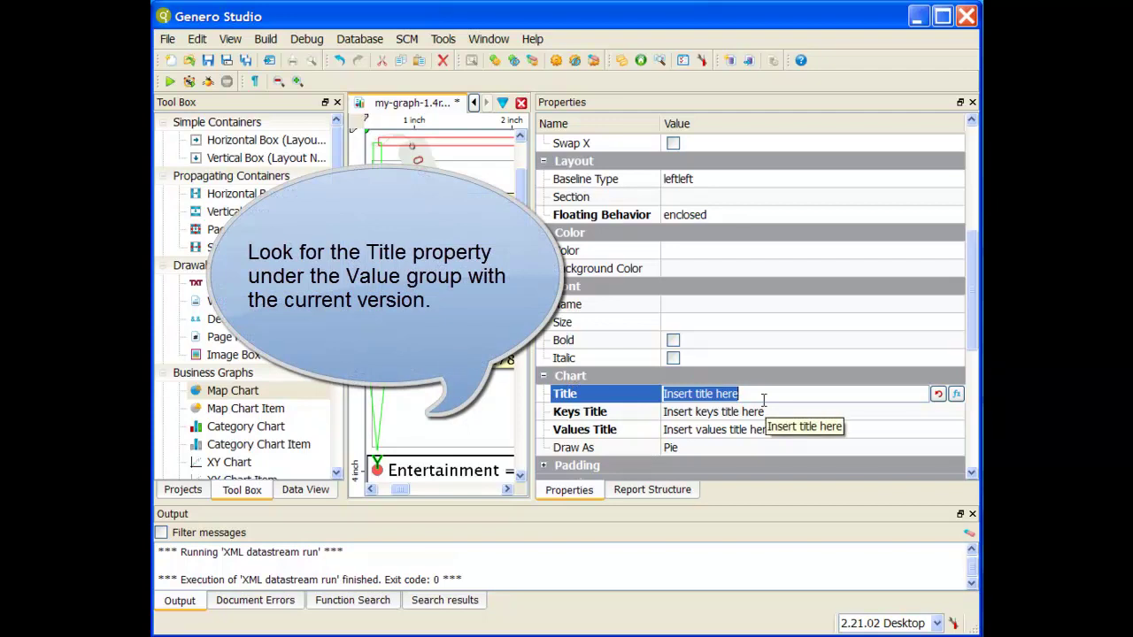
type("Reven")
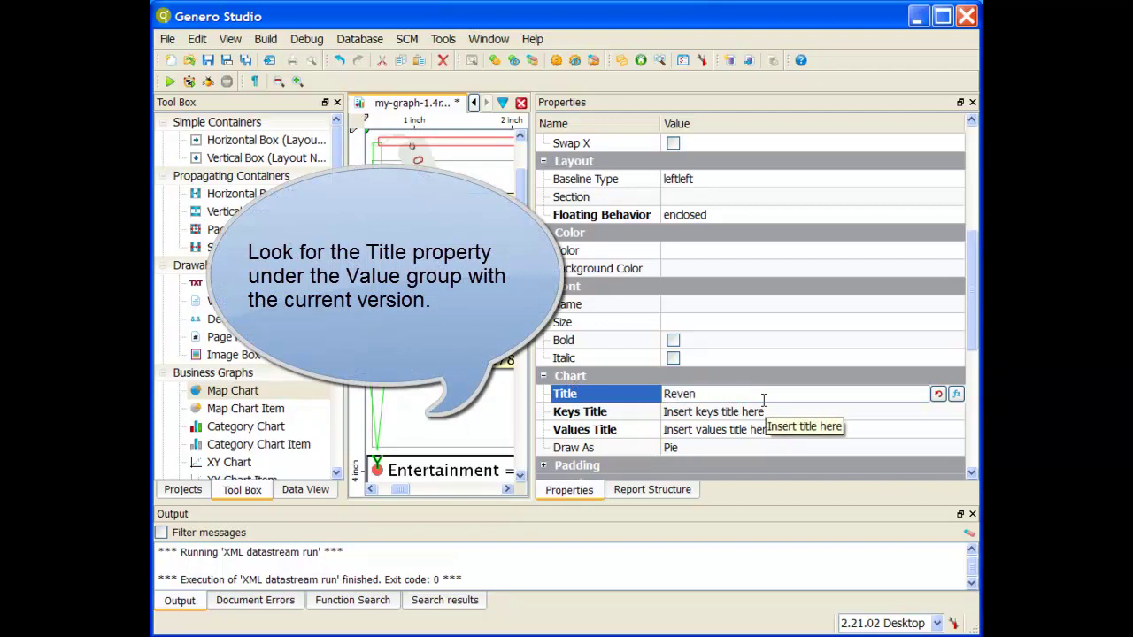
type("ue by State")
left_click(768, 410)
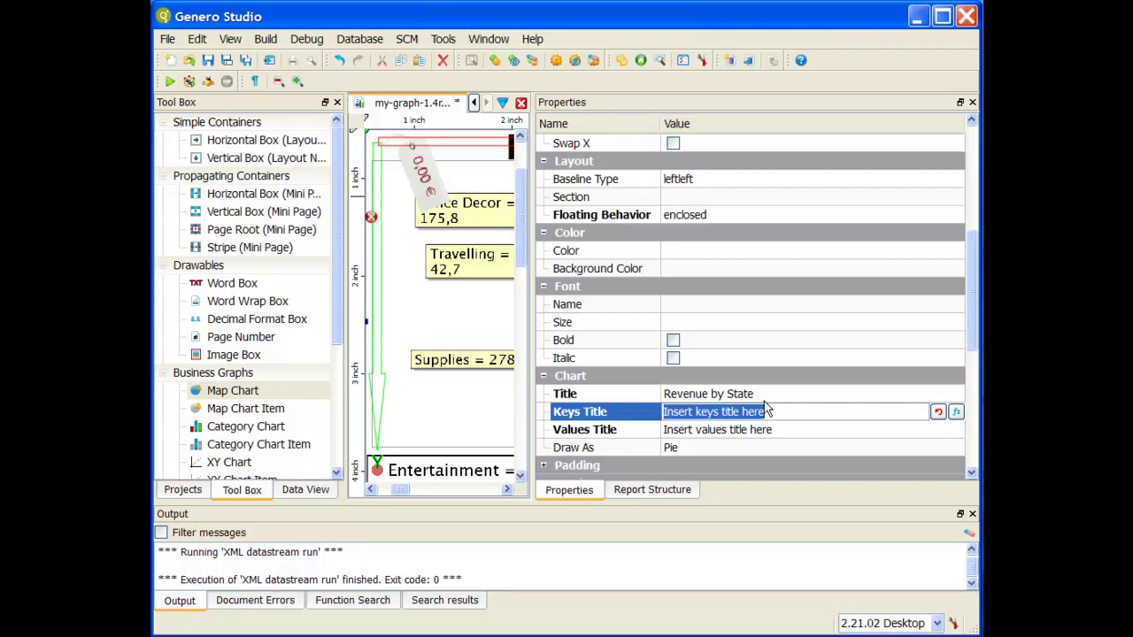
type("State")
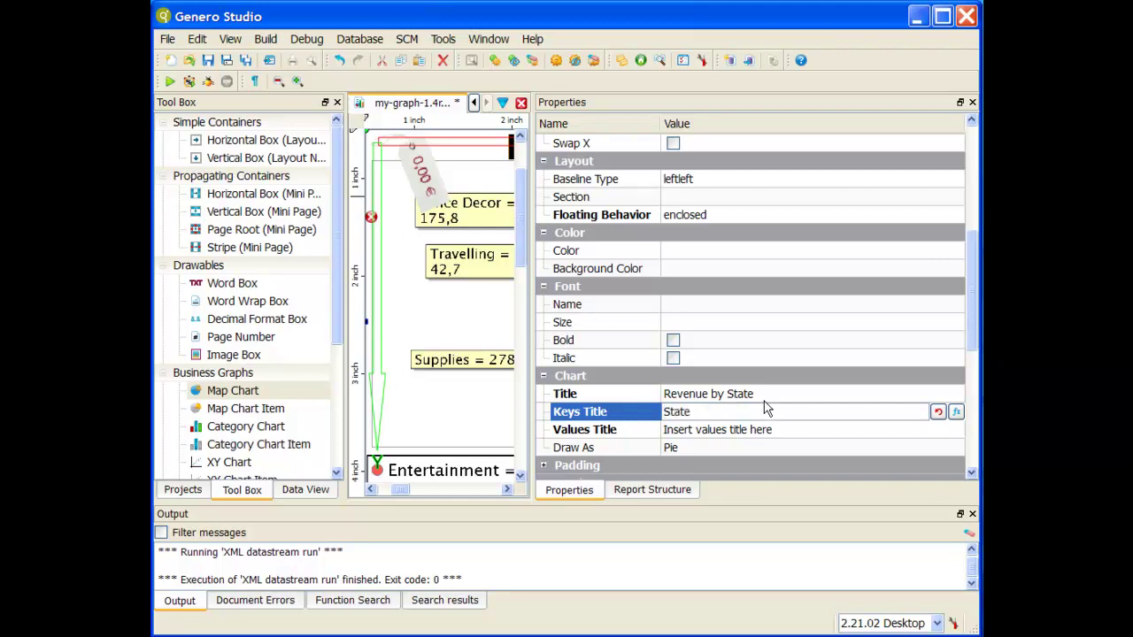
key("Tab")
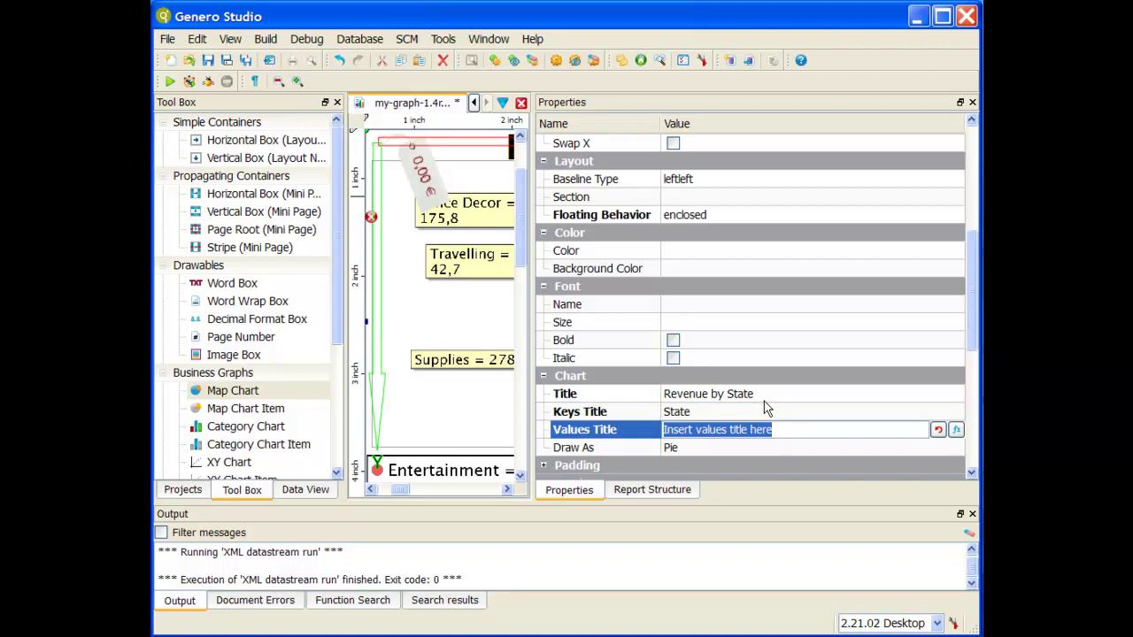
Step: Set the map chart's values title to "Total Revenue" and select its Draw As property
type("Tot")
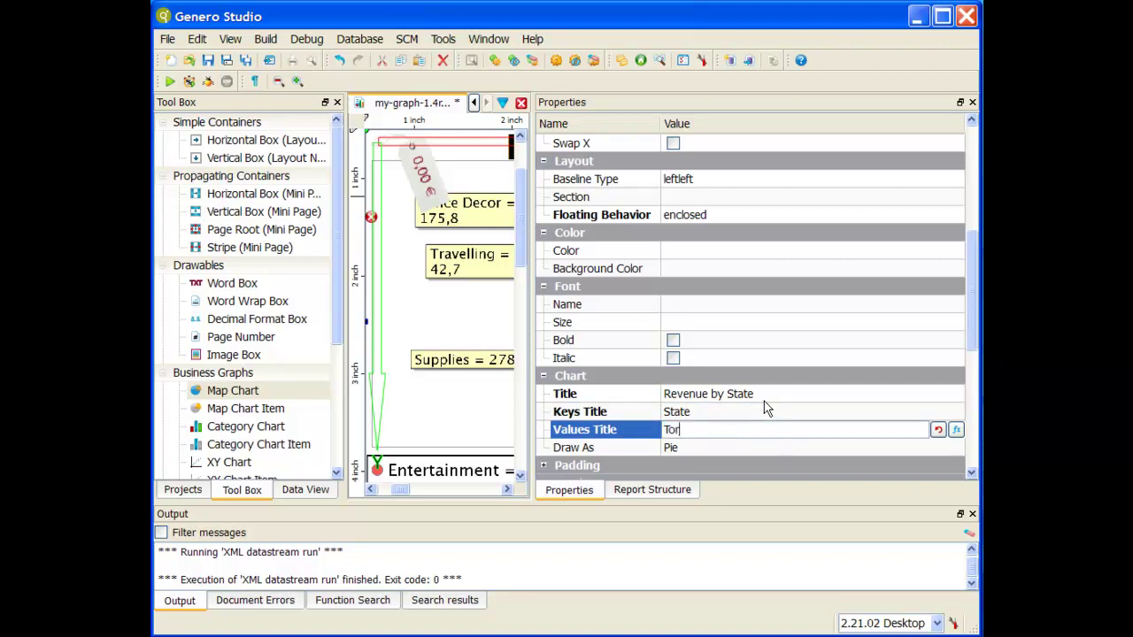
type("al Revenue")
left_click(731, 458)
left_click(725, 449)
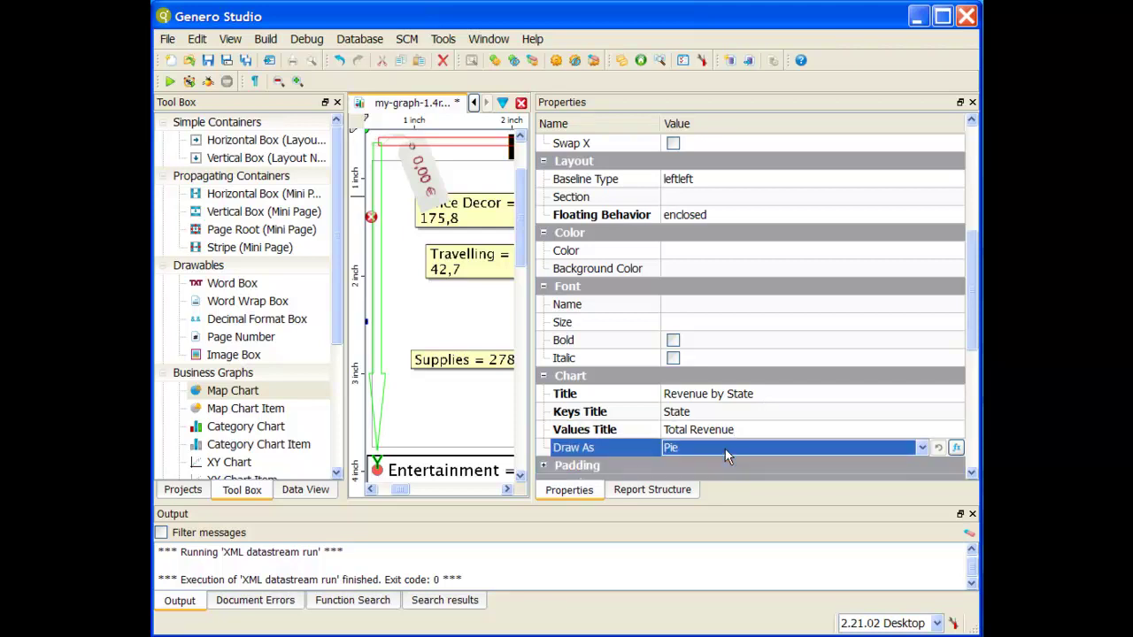
Step: Select Item1 under the map chart in the report structure and go to the Key in its properties
left_click(653, 489)
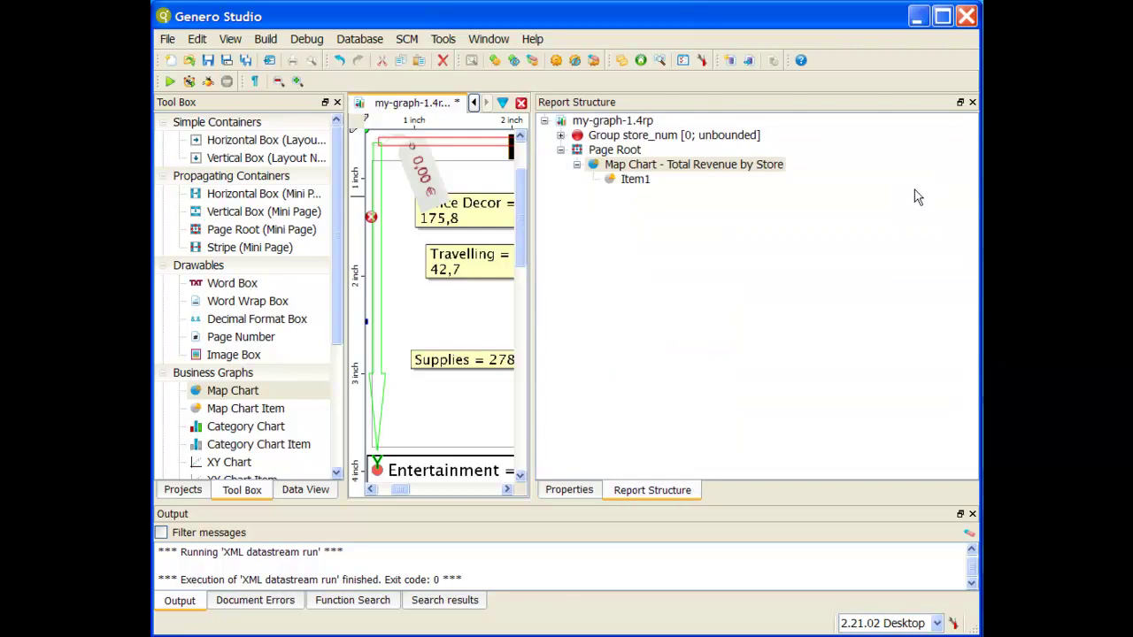
left_click(713, 166)
left_click(635, 182)
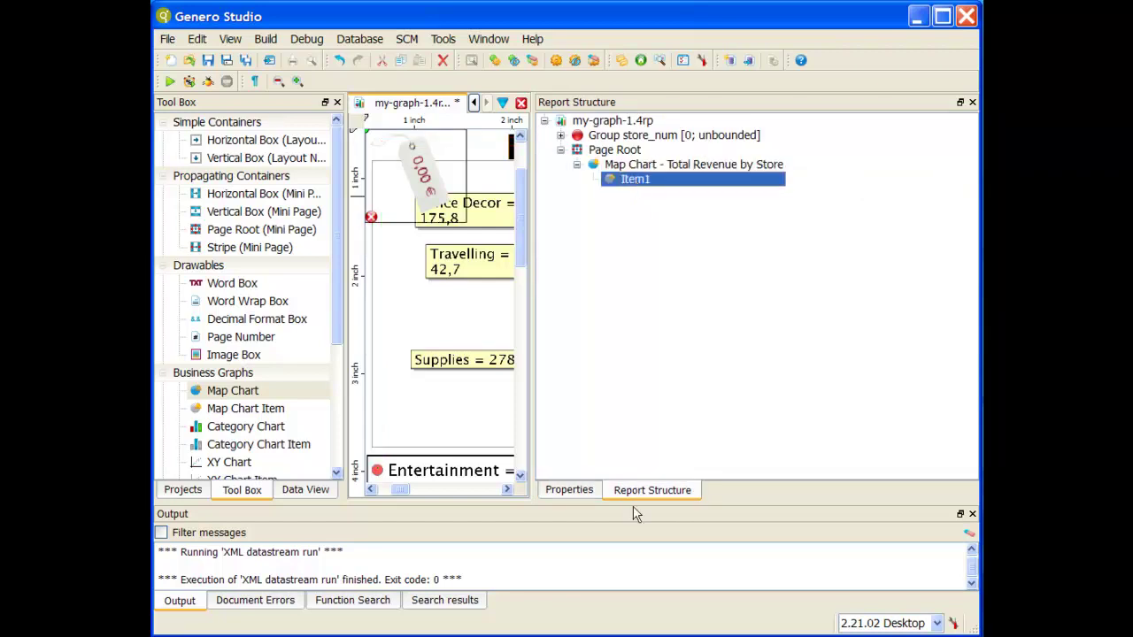
left_click(587, 492)
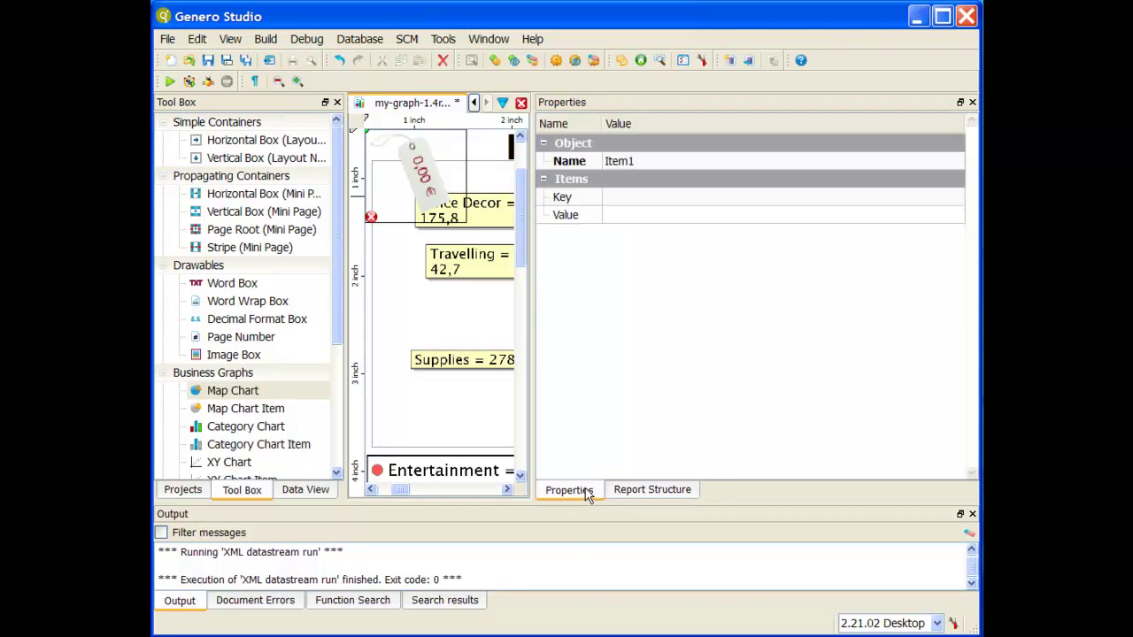
left_click(625, 197)
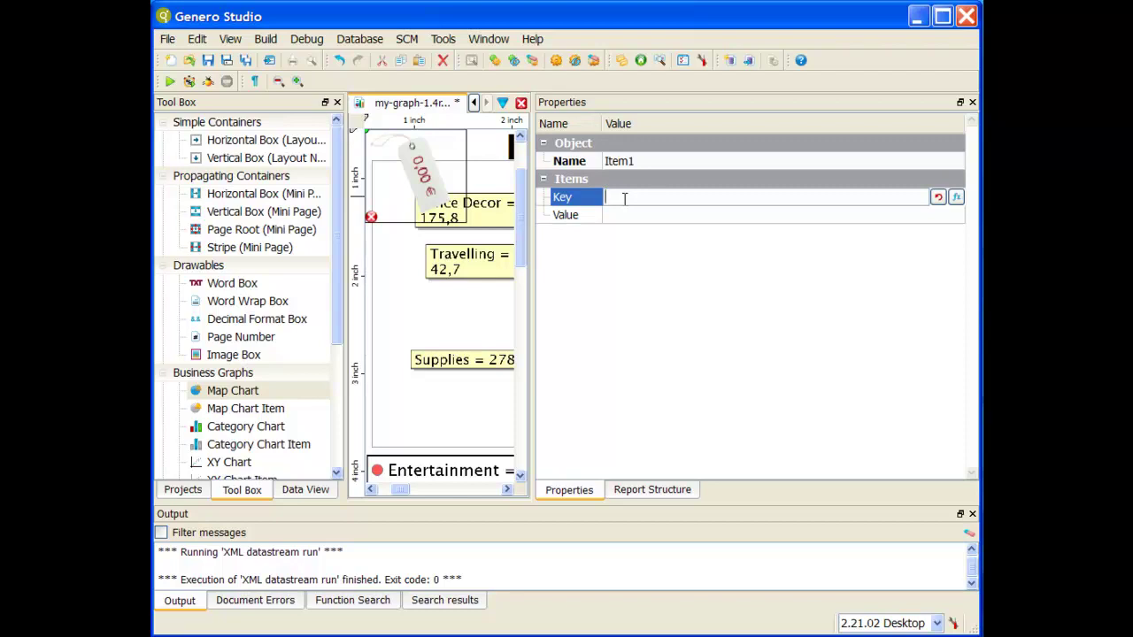
type("data")
key("BackSpace")
key("BackSpace")
key("BackSpace")
key("BackSpace")
Step: Set Item1's Key to the RTL expression data.state.state_name using the expression editor
left_click(957, 197)
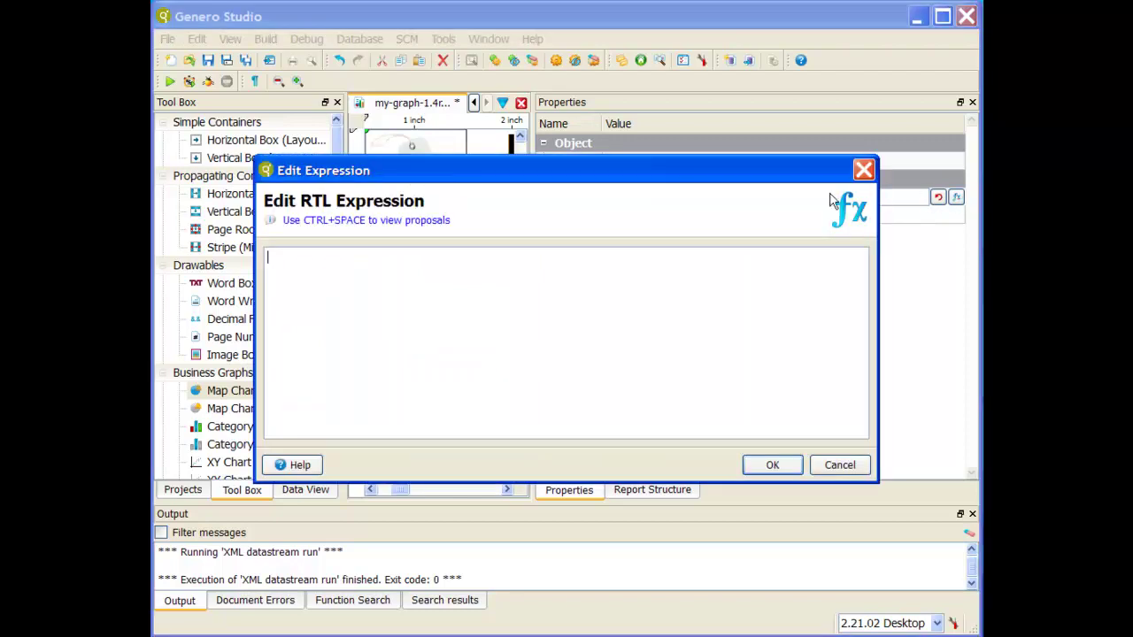
type("data.")
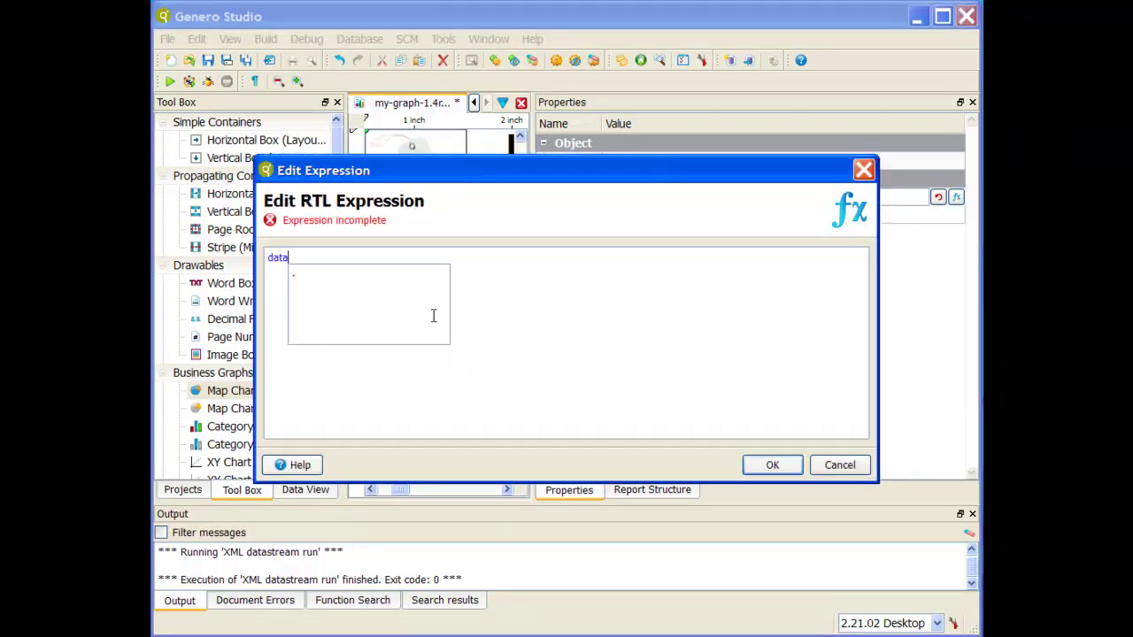
key("Down")
key("Down")
key("Down")
key("Down")
key("Down")
key("Return")
key("Down")
key("Down")
key("Return")
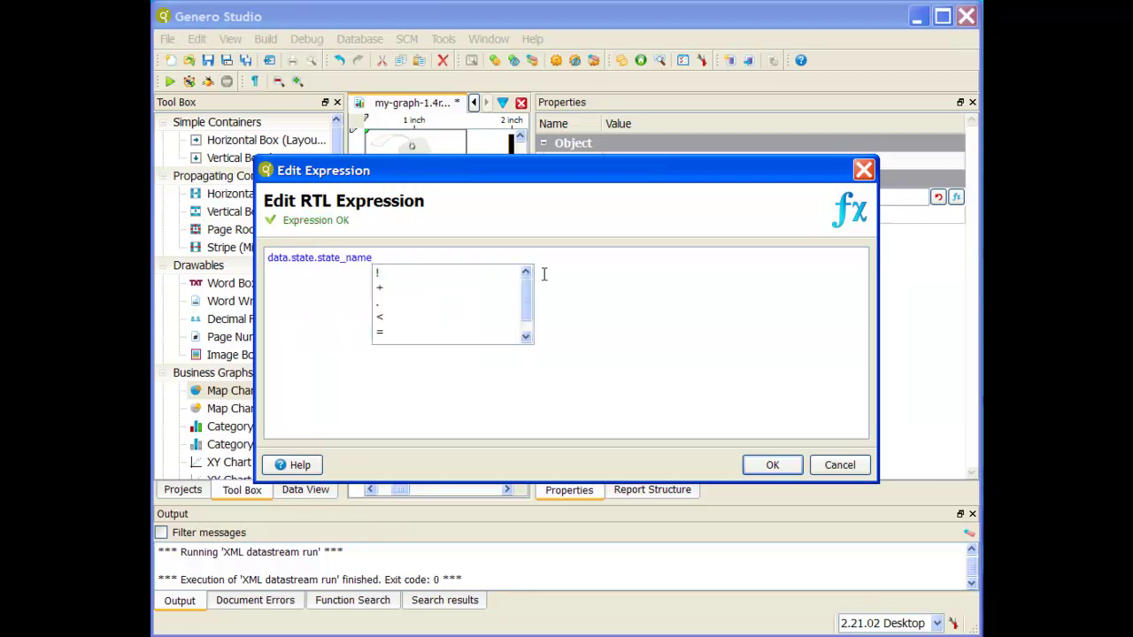
left_click(769, 465)
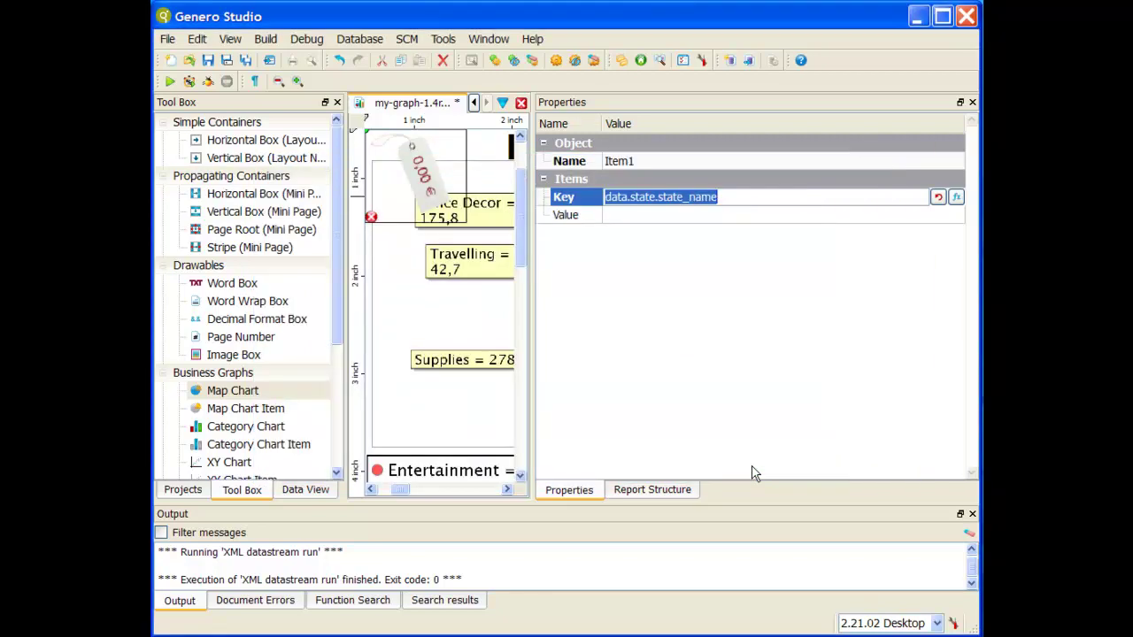
Step: Open the expression editor for Item1's Value and enter data.items.quantity
left_click(627, 216)
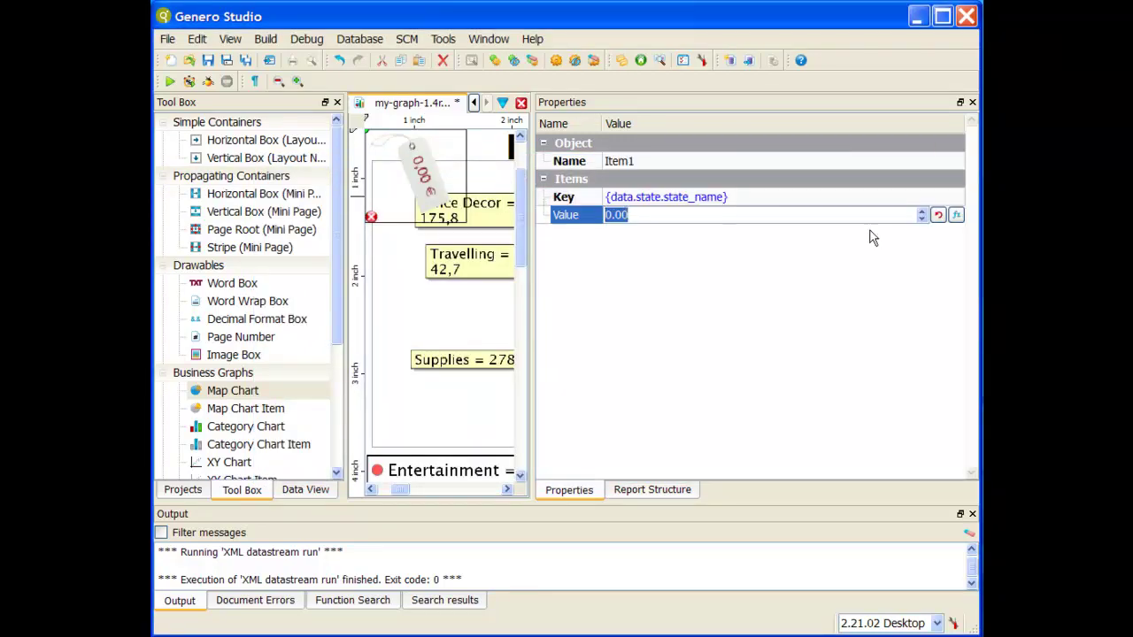
left_click(956, 215)
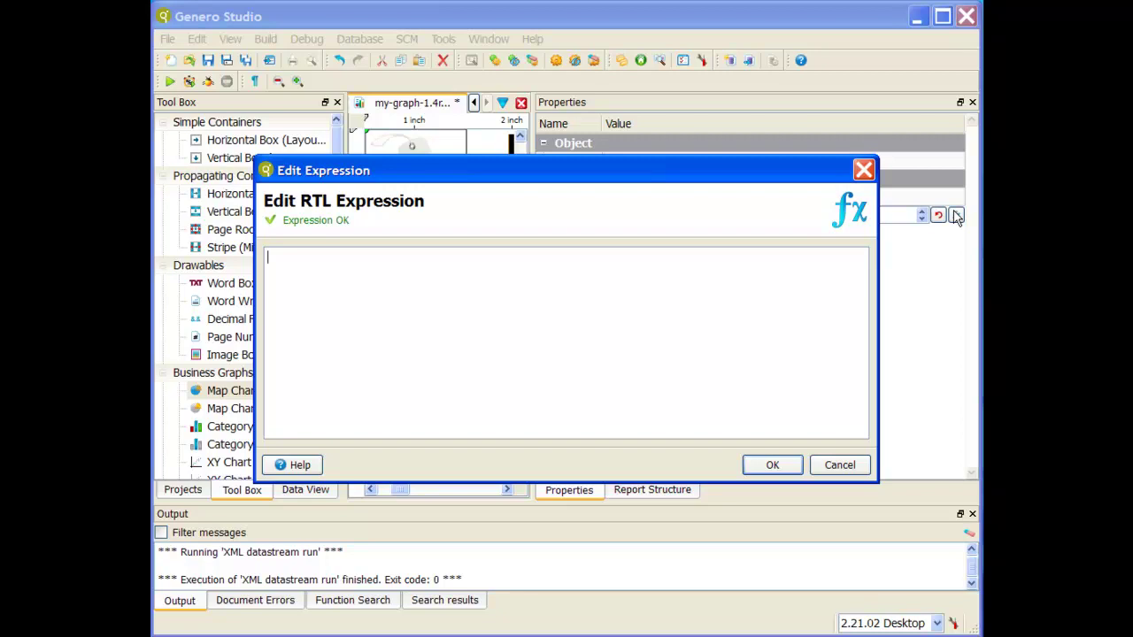
type("data")
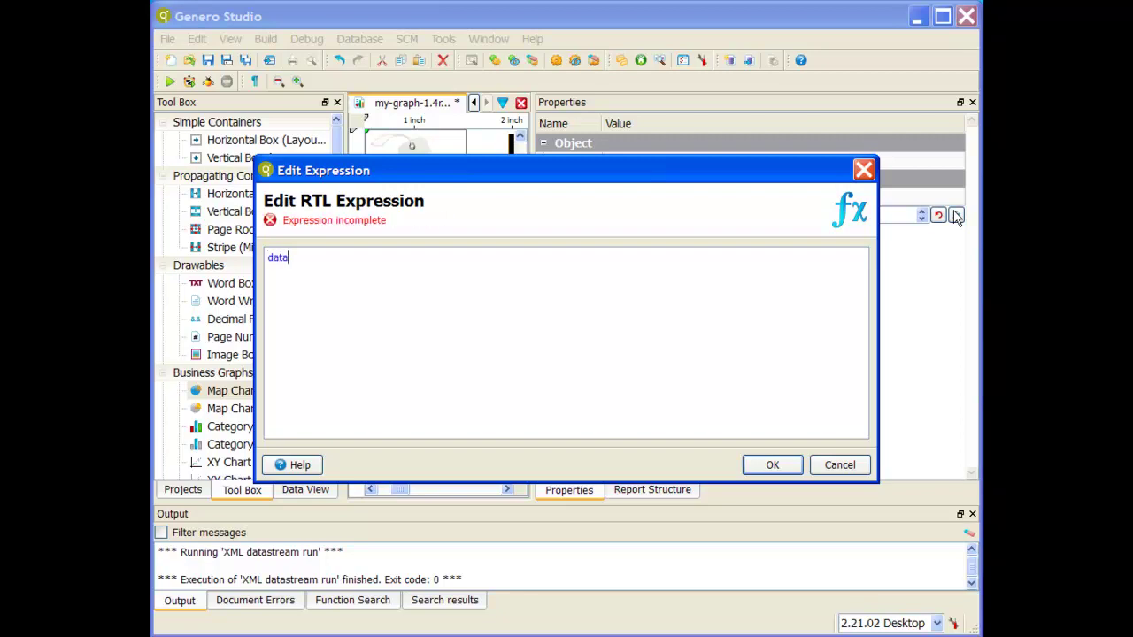
type(".")
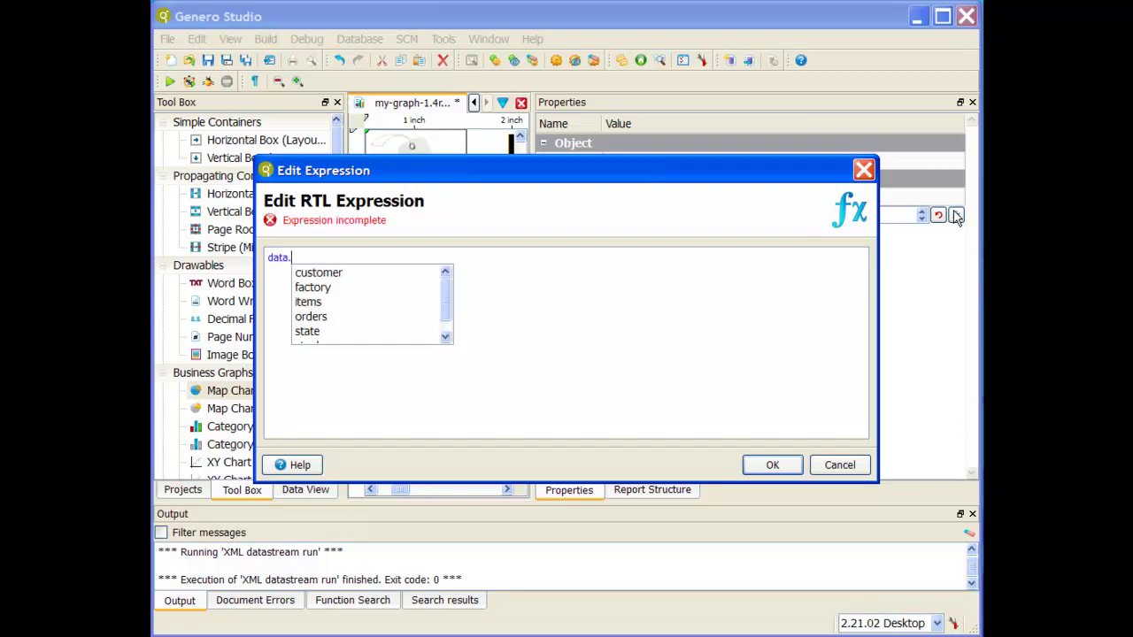
type("items.qu")
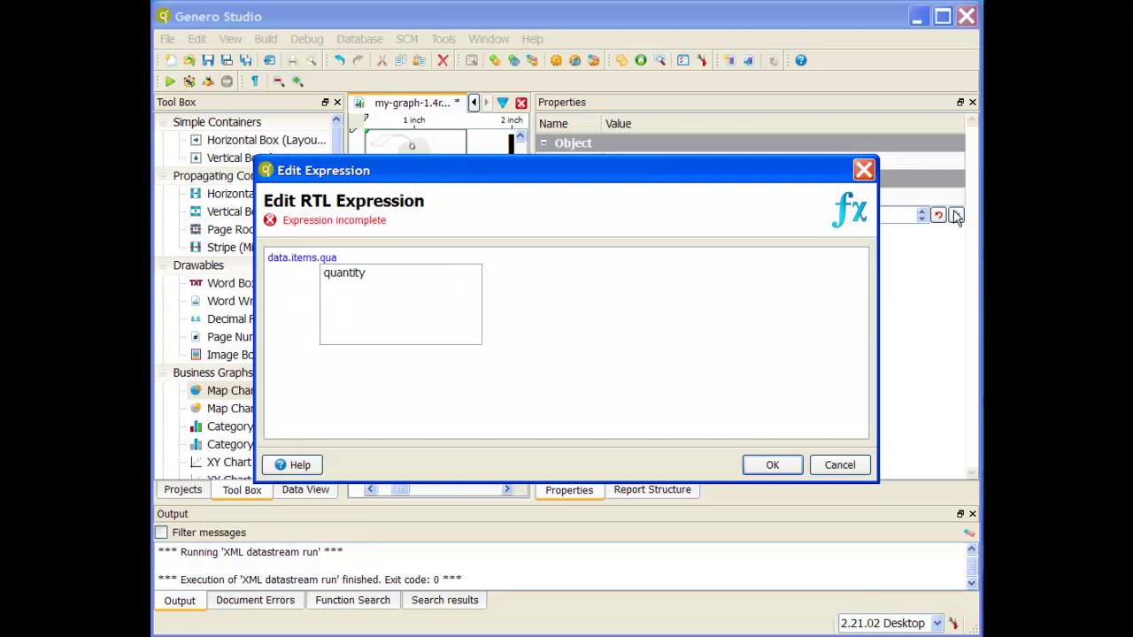
type("a")
key("Down")
key("Return")
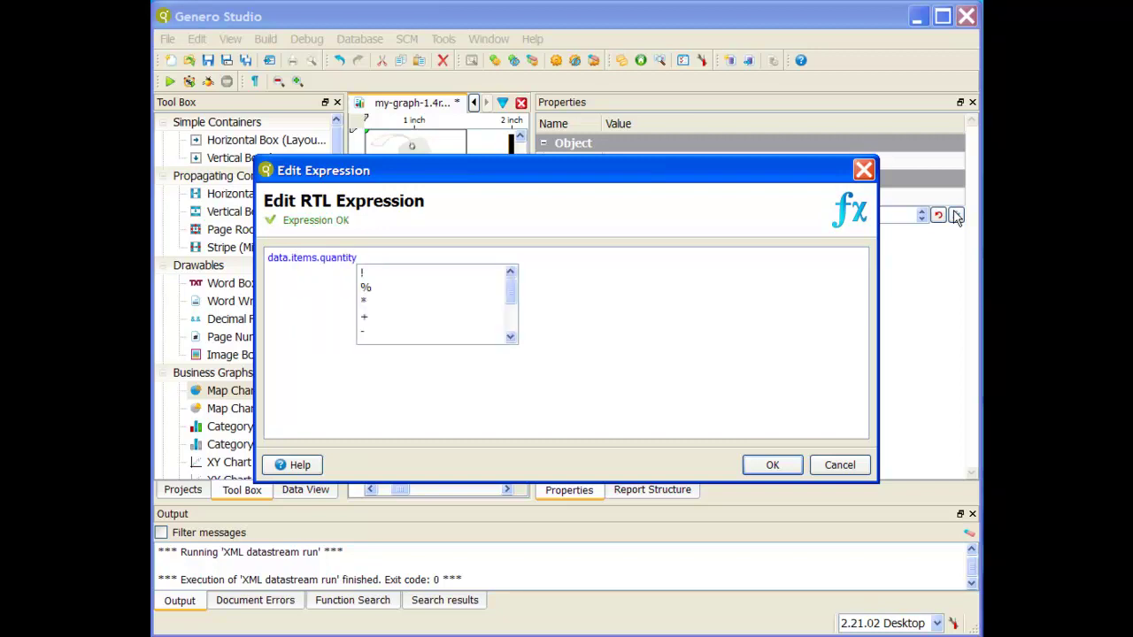
Step: Extend the Value expression with *data.items.price and accept it
type("*data")
key("Down")
key("Return")
type(".")
key("Down")
key("Down")
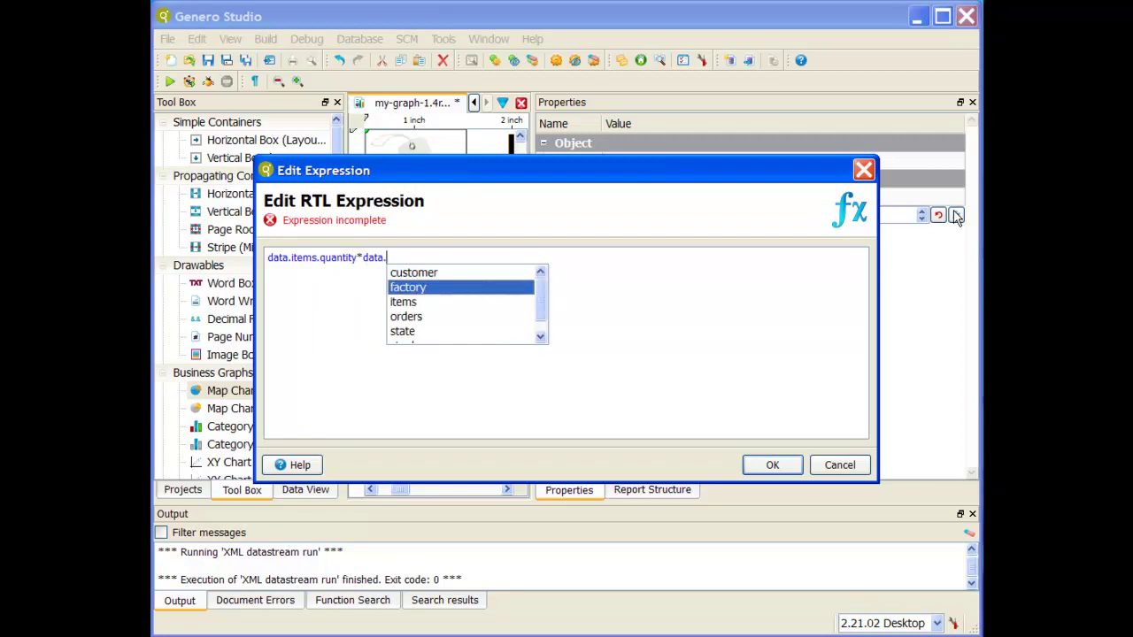
key("Down")
key("Return")
type(".")
key("Down")
key("Down")
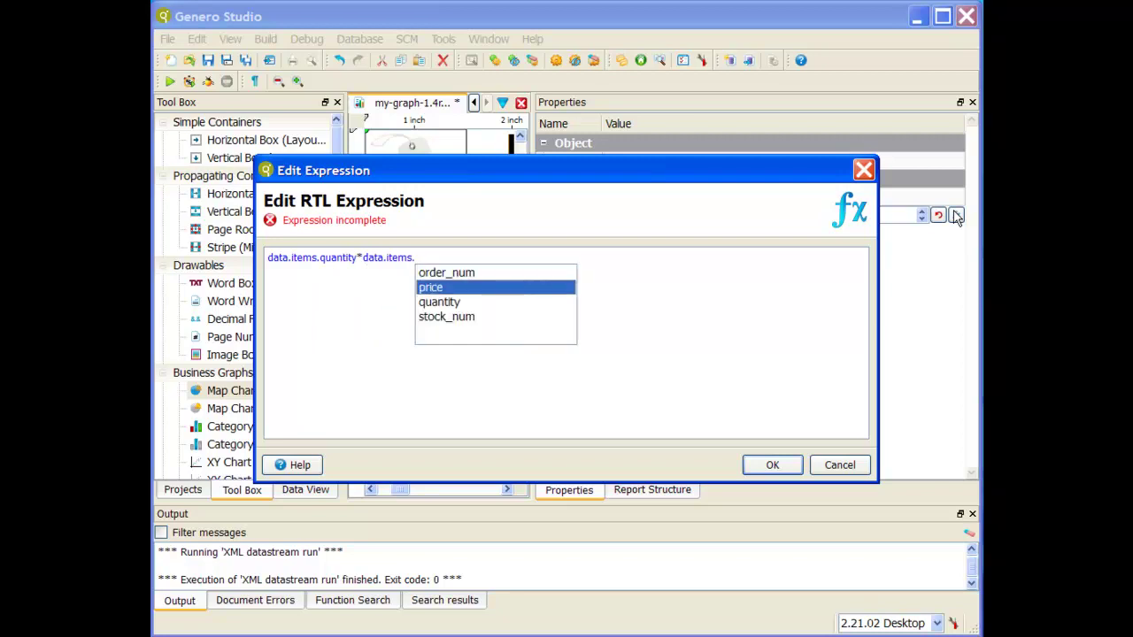
key("Return")
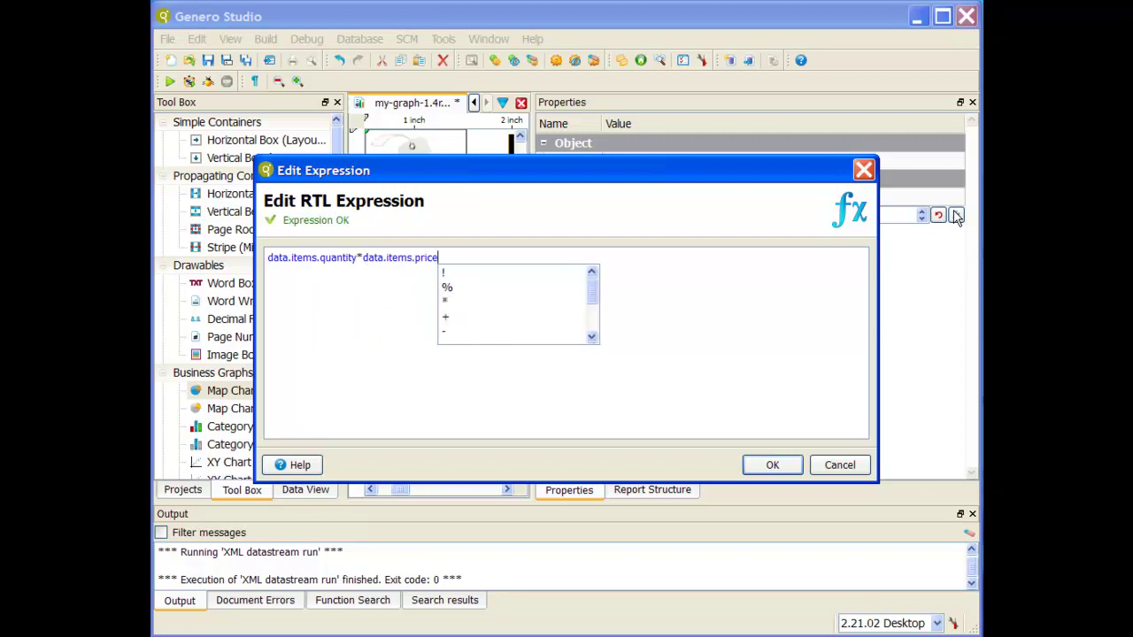
left_click(768, 463)
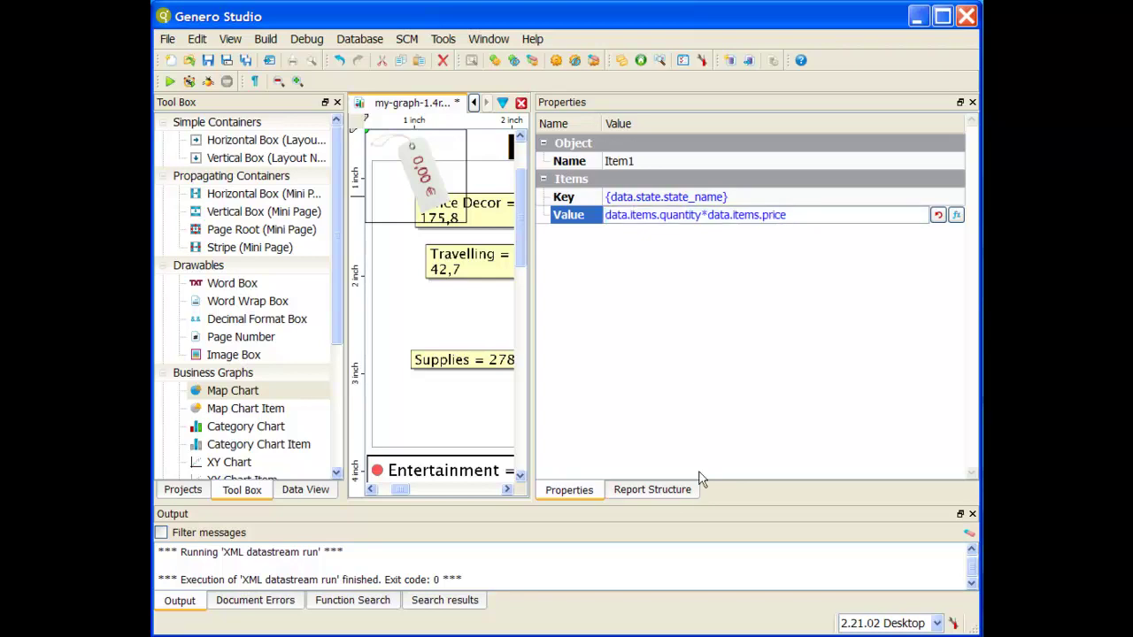
Step: In the report structure, move the store_num group into the map chart, and move Item1 into the OnEveryRow trigger nested in that group
left_click(677, 490)
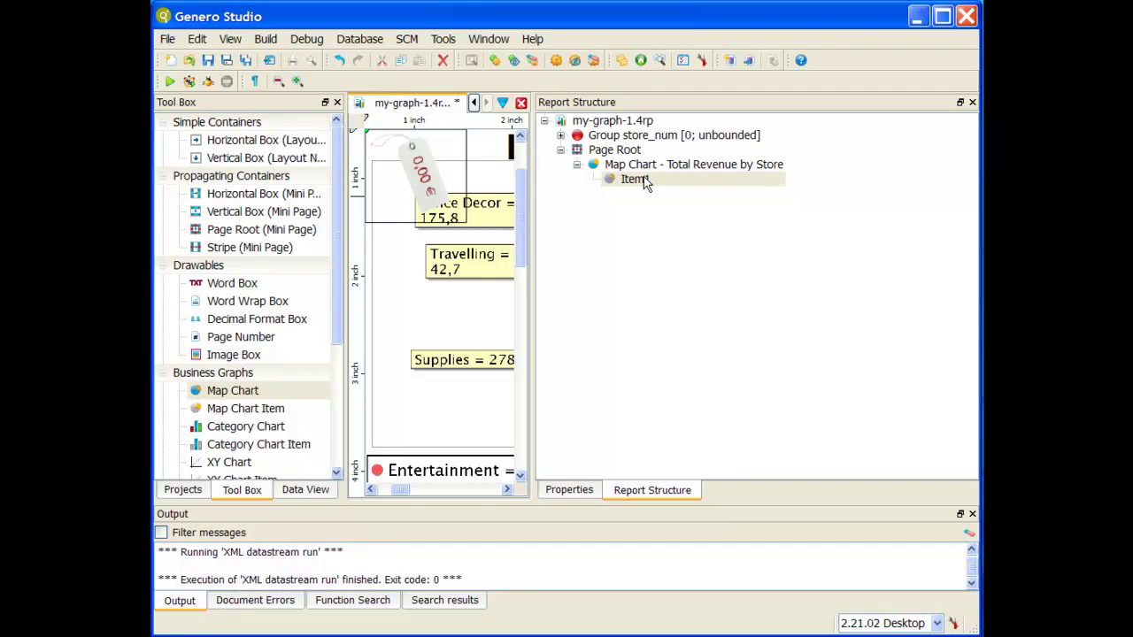
left_click_drag(653, 134, 682, 169)
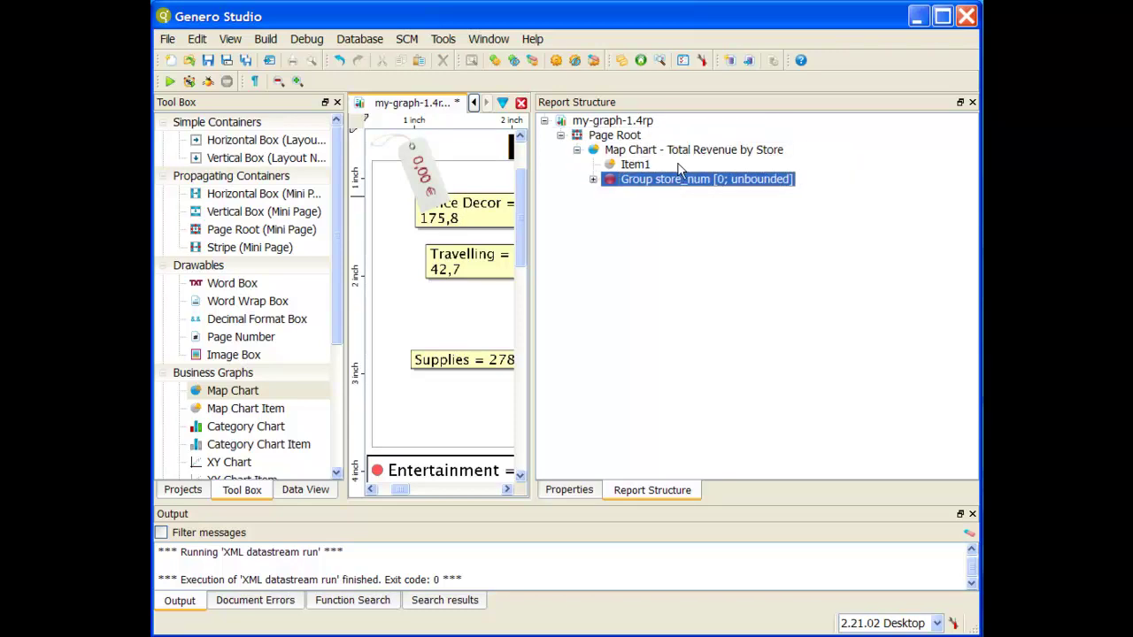
left_click(593, 180)
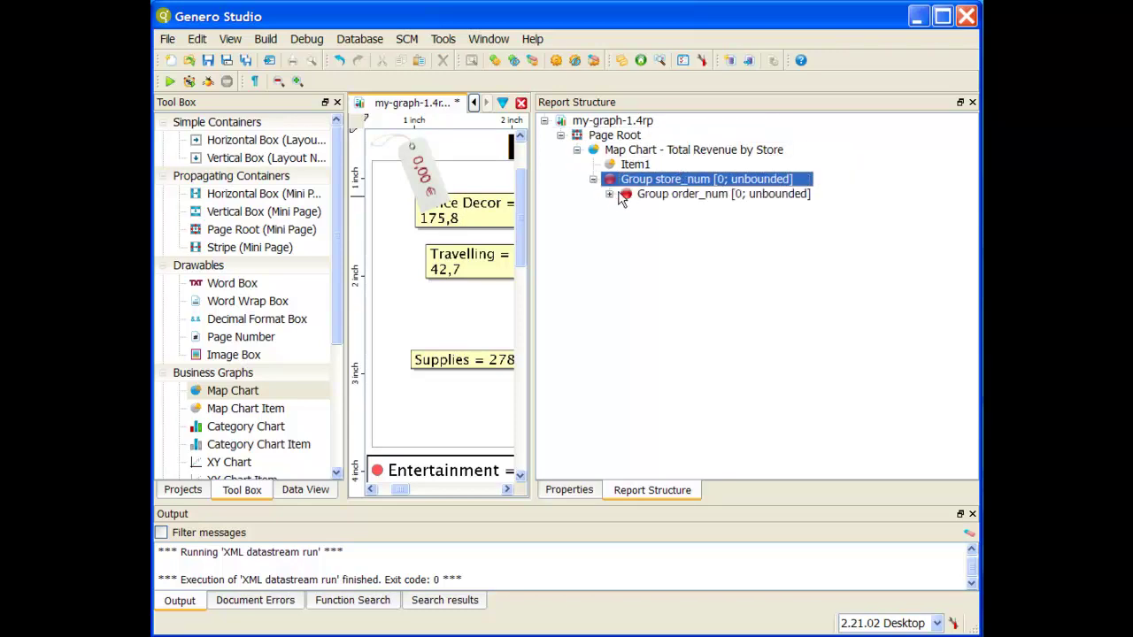
left_click(610, 195)
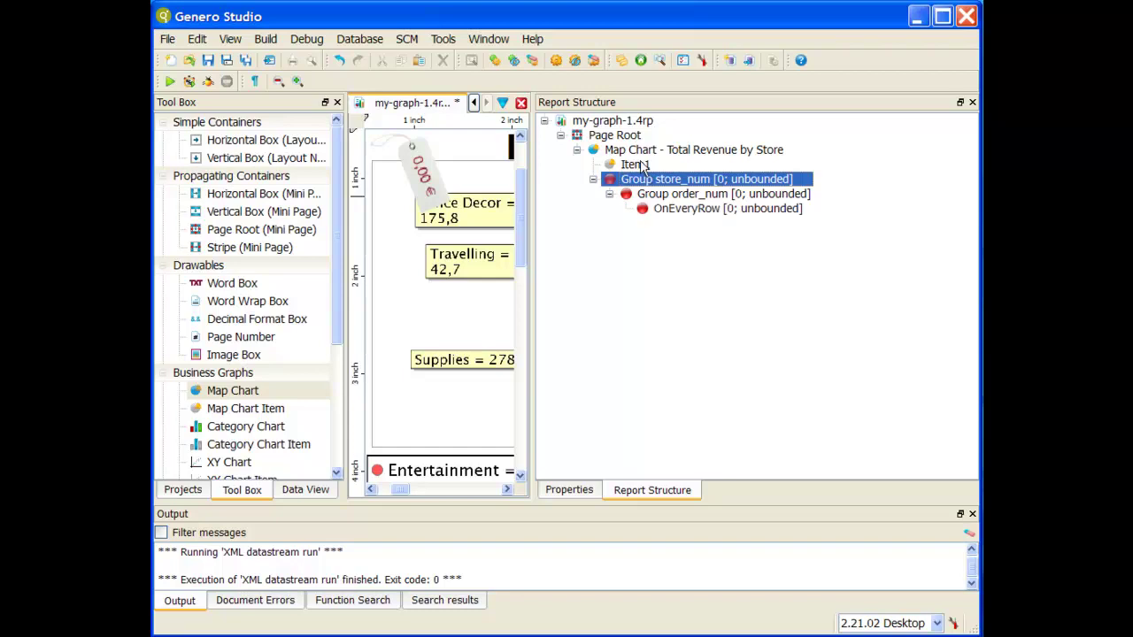
left_click(641, 167)
left_click_drag(640, 167, 708, 217)
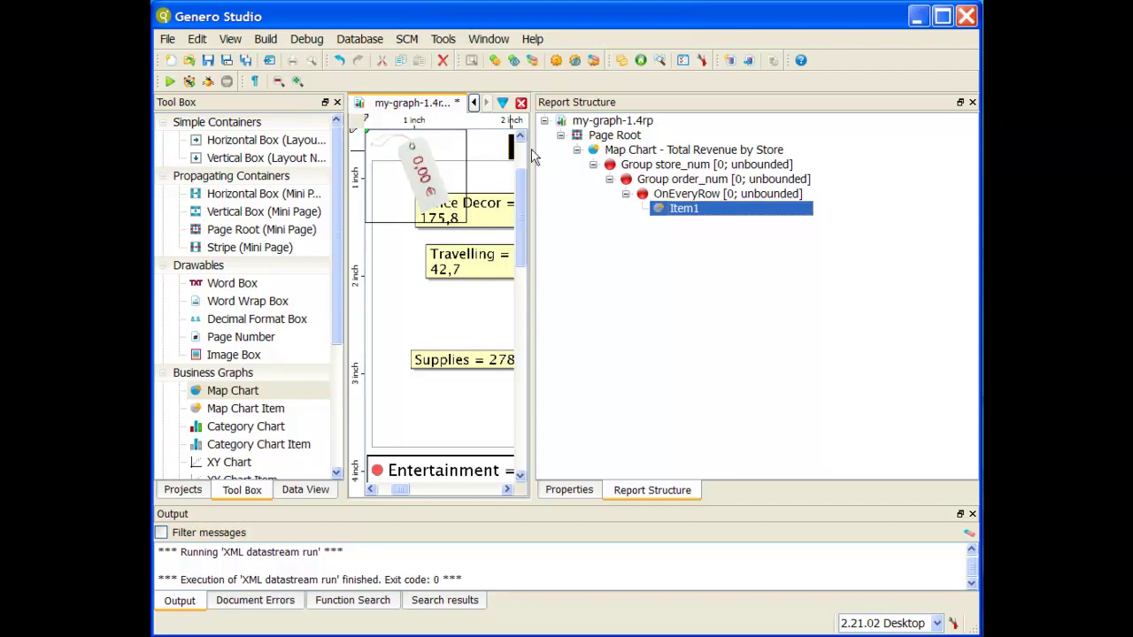
Step: Widen the report design area and save my-graph-1.4rp
left_click_drag(534, 147, 877, 197)
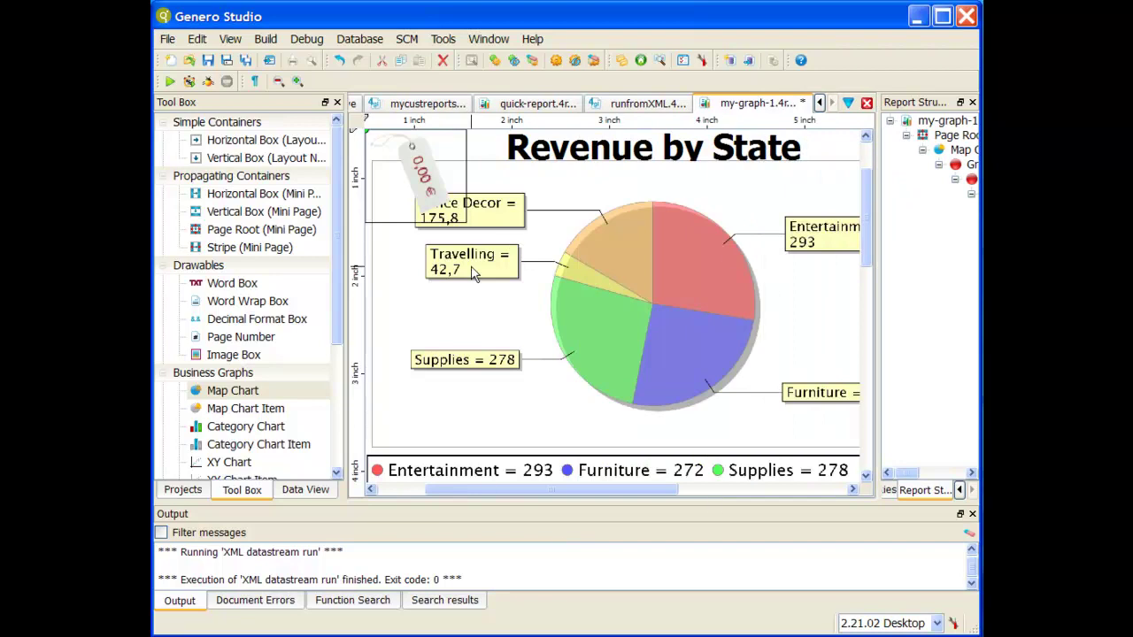
left_click(208, 60)
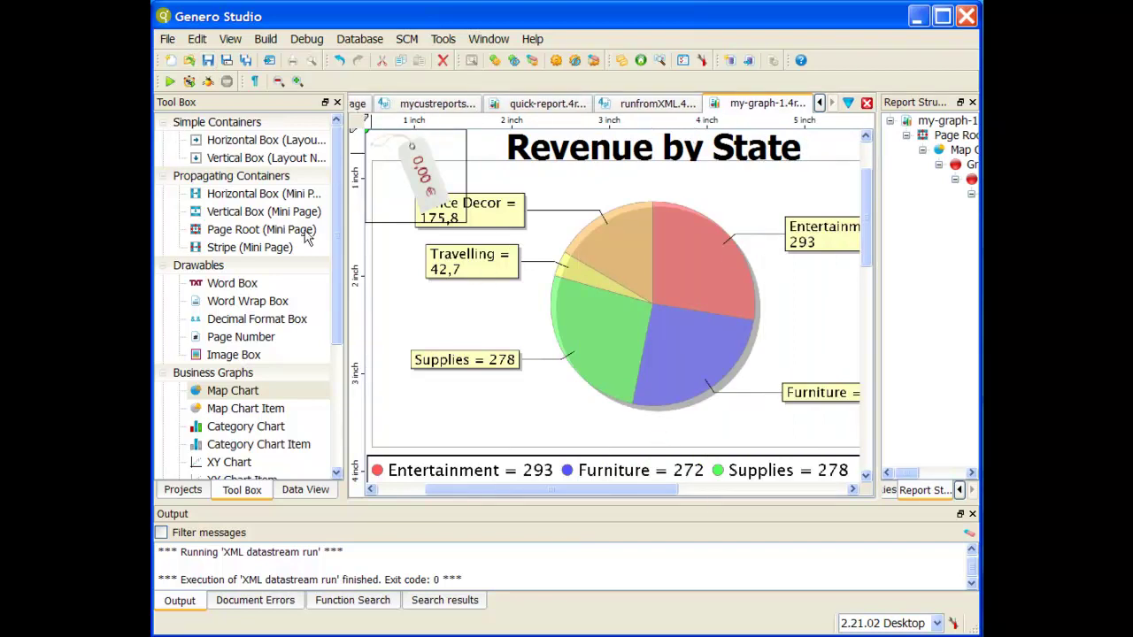
Step: Open report-main.4gl from App 1 and comment out the customer-labels.4rp If line and the three CALL lines below it with "--"
left_click(200, 493)
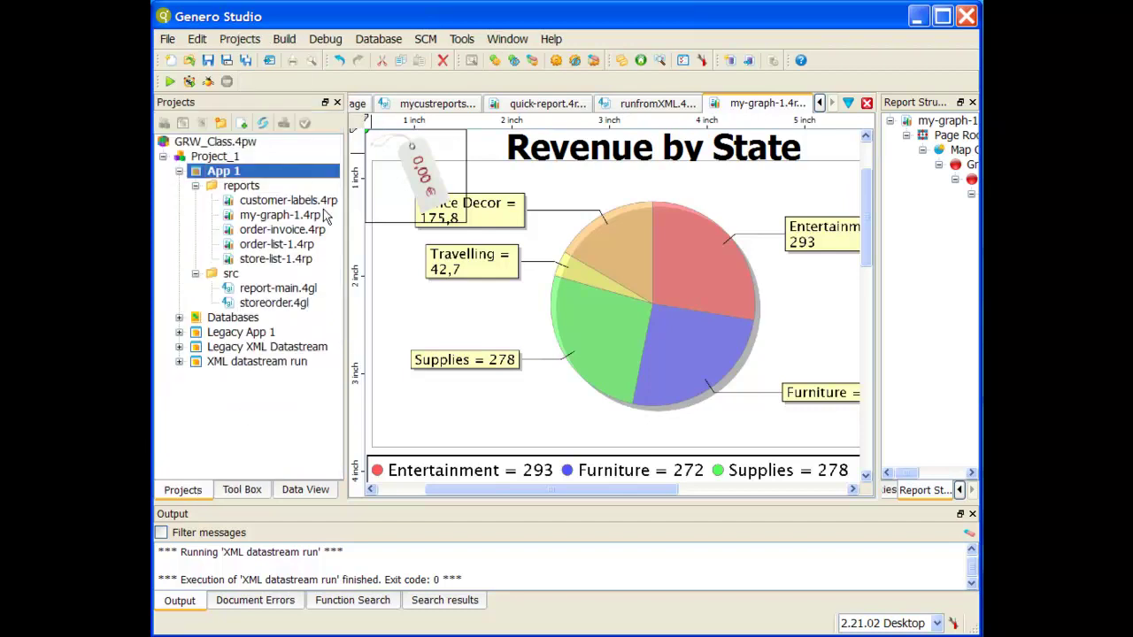
double_click(278, 288)
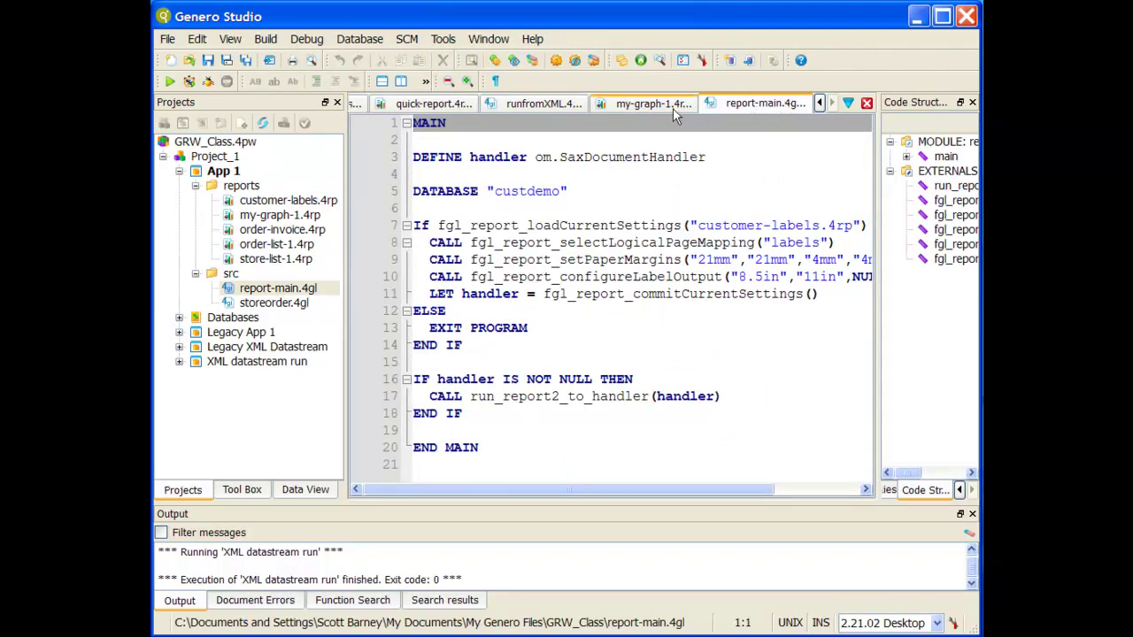
left_click(415, 225)
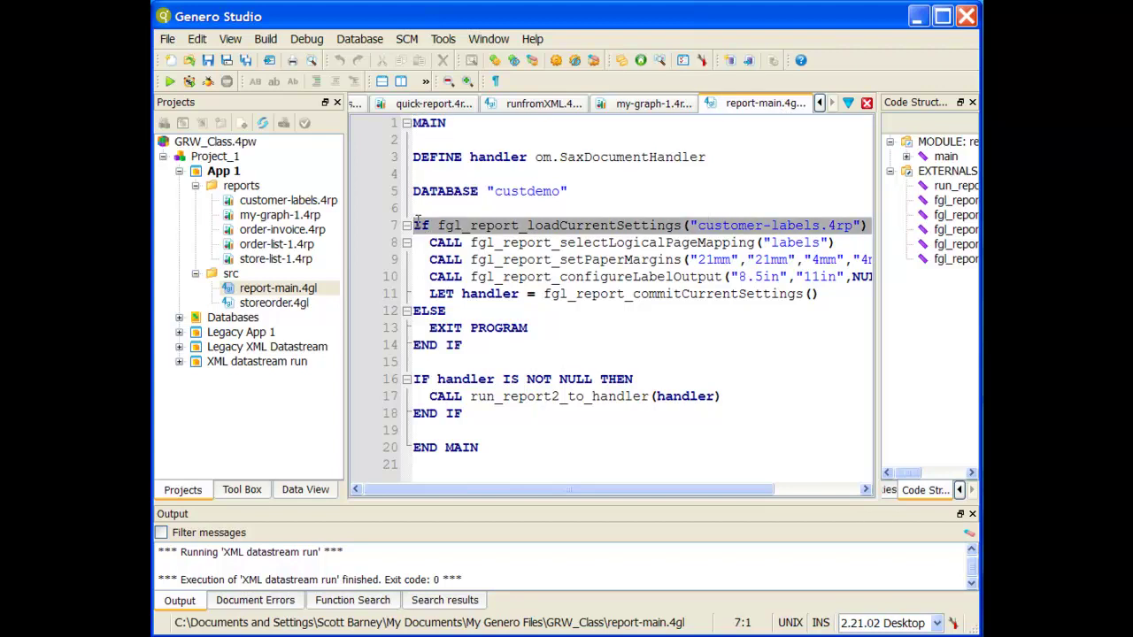
type("--")
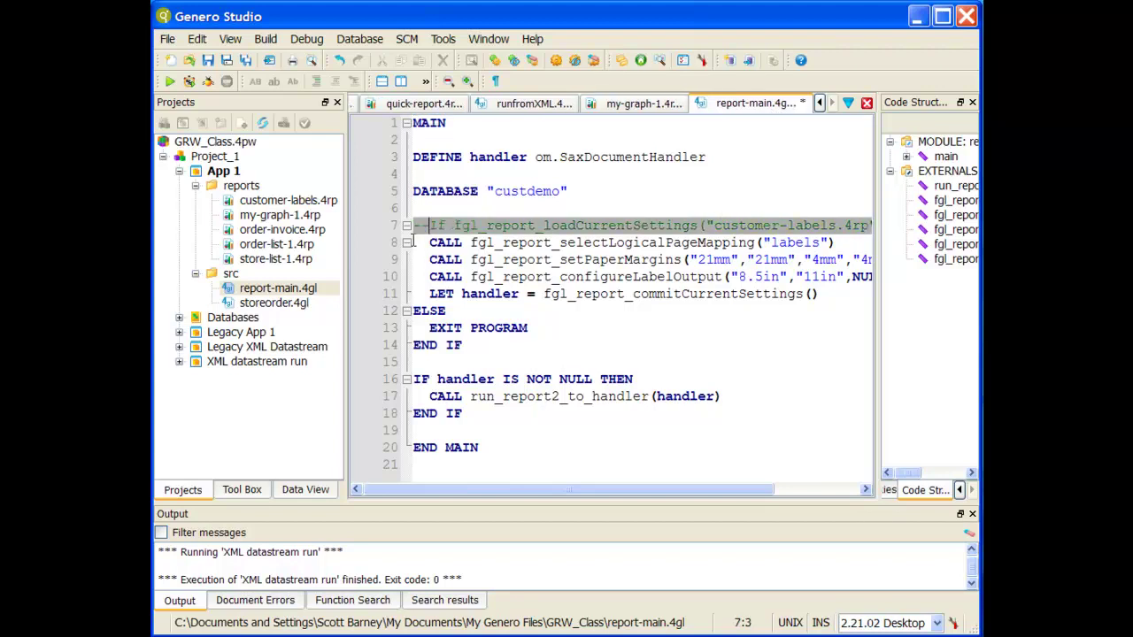
left_click(413, 244)
type("--")
left_click(416, 259)
type("--")
left_click(416, 276)
type("--")
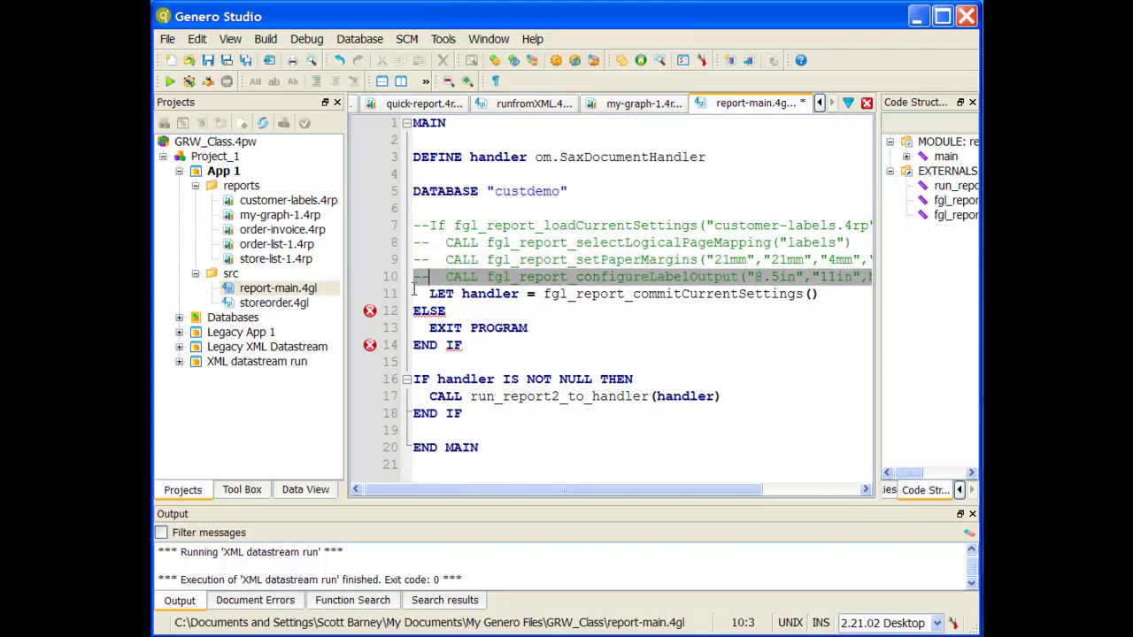
Step: Insert the line IF fgl_report_loadCurrentSettings("my-graph-1.4rp") THEN above the commented lines and save report-main.4gl
left_click(420, 208)
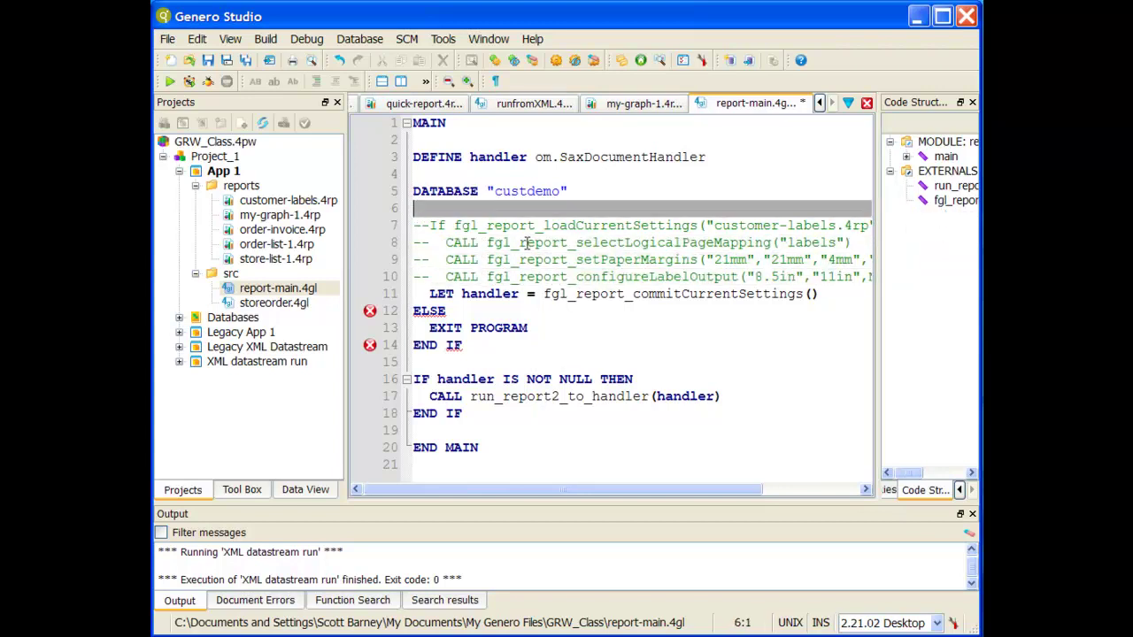
key("Return")
type("I")
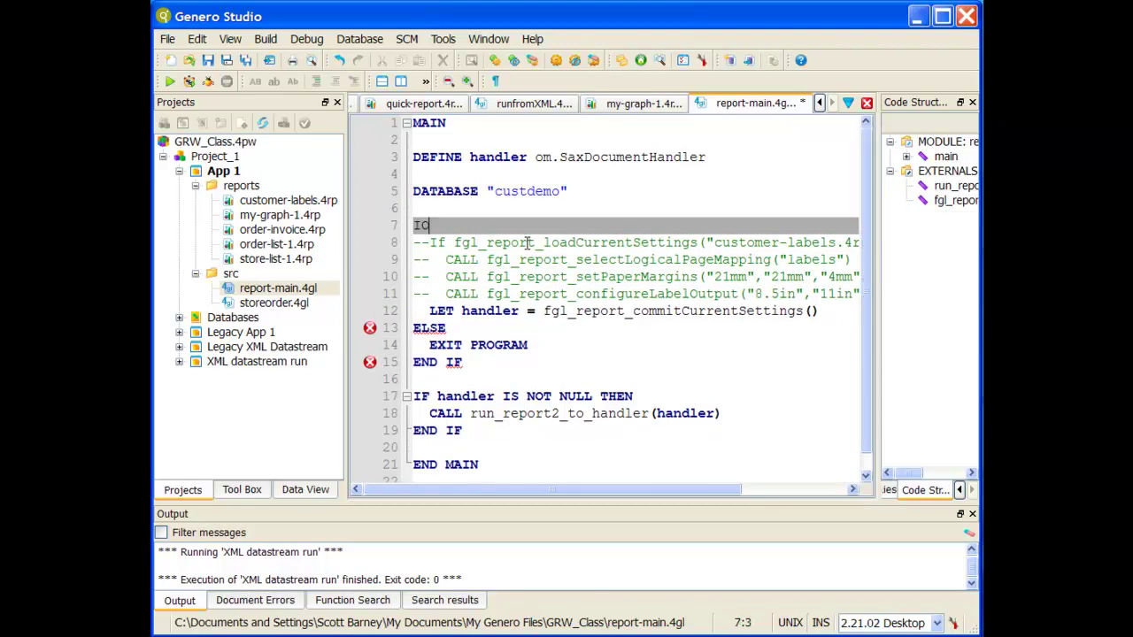
type("F fgl_report_loa")
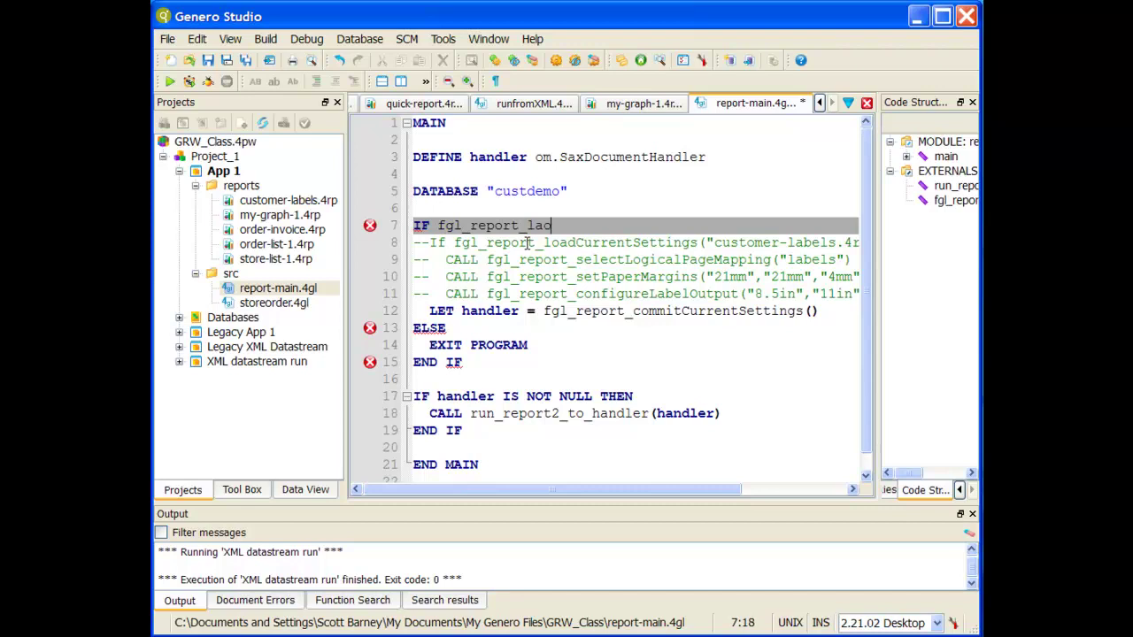
type("dCur")
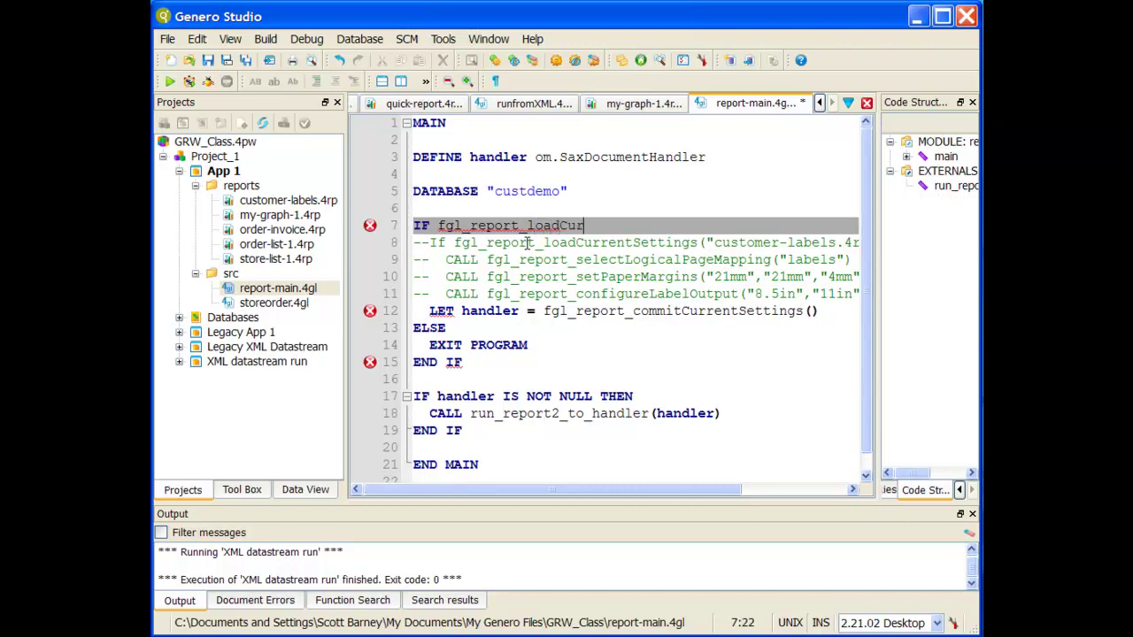
type("rentSettings")
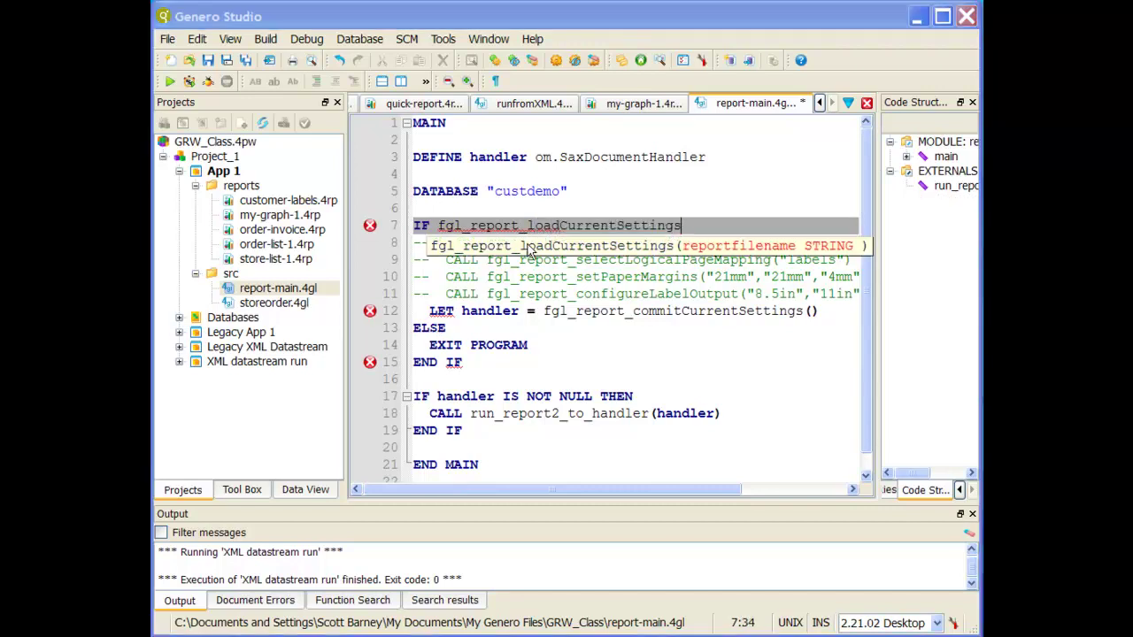
type("(\"my")
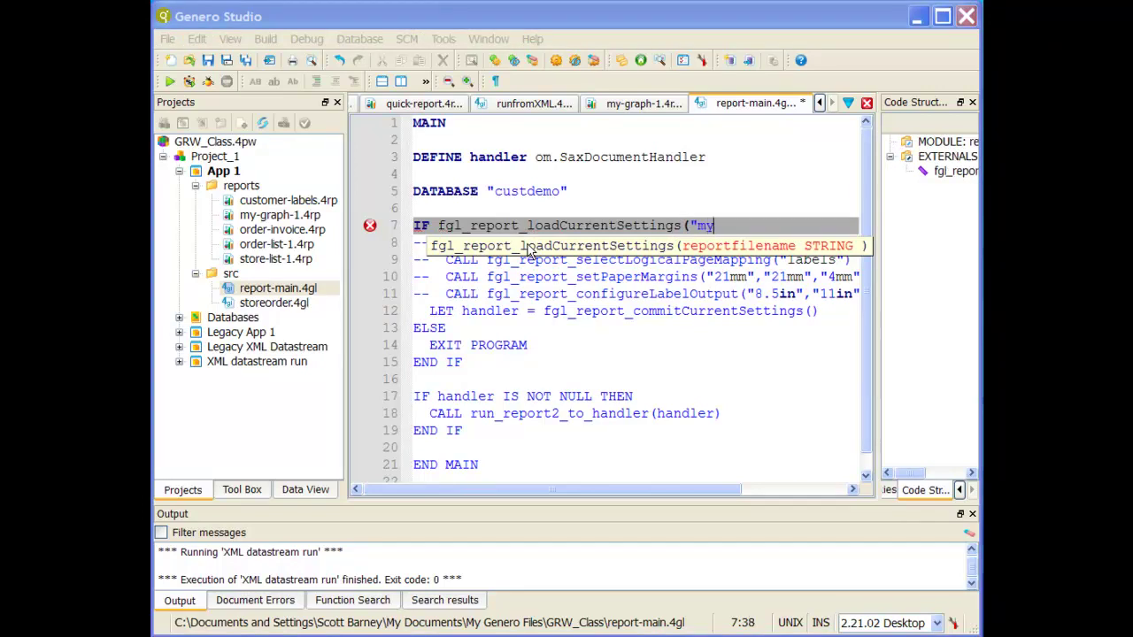
type("-graph-1.4rp\") THEN")
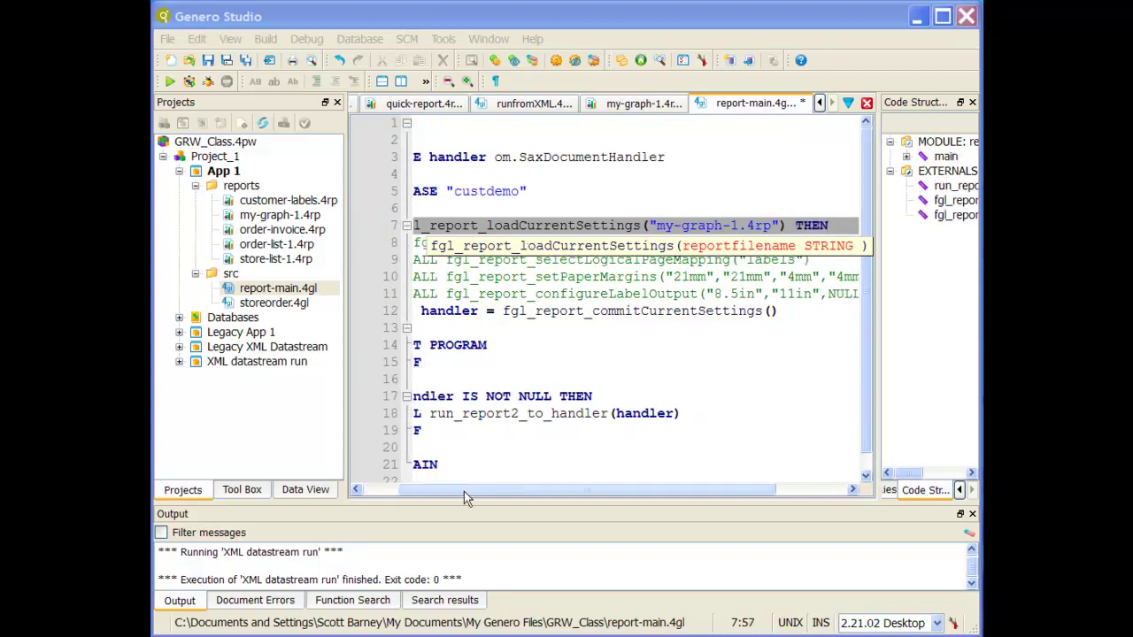
left_click_drag(419, 494, 361, 492)
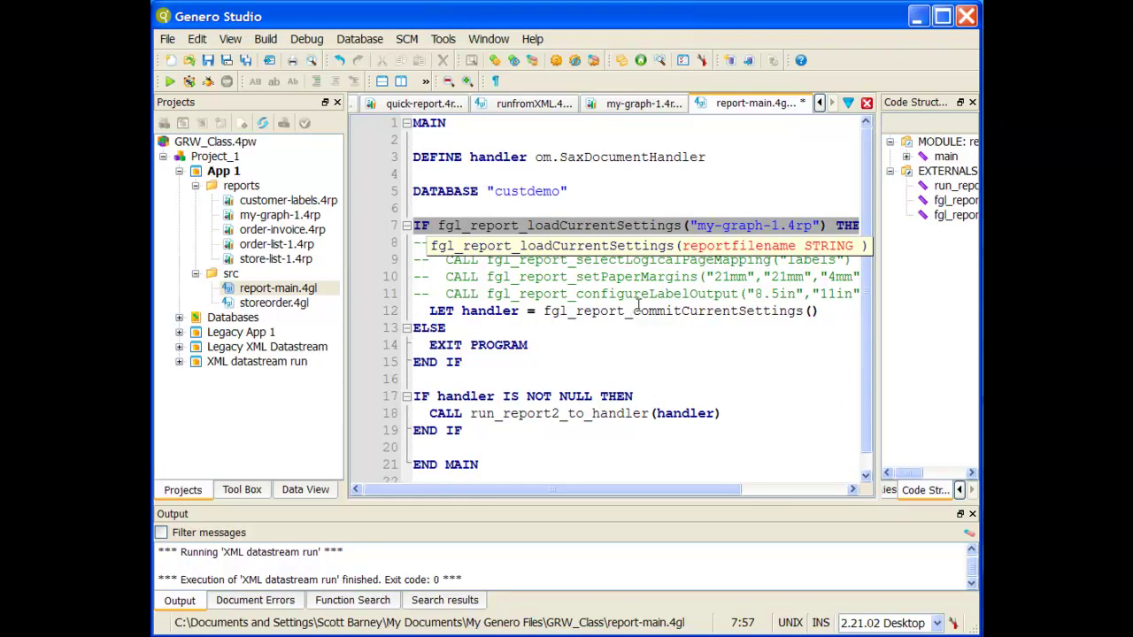
left_click(832, 310)
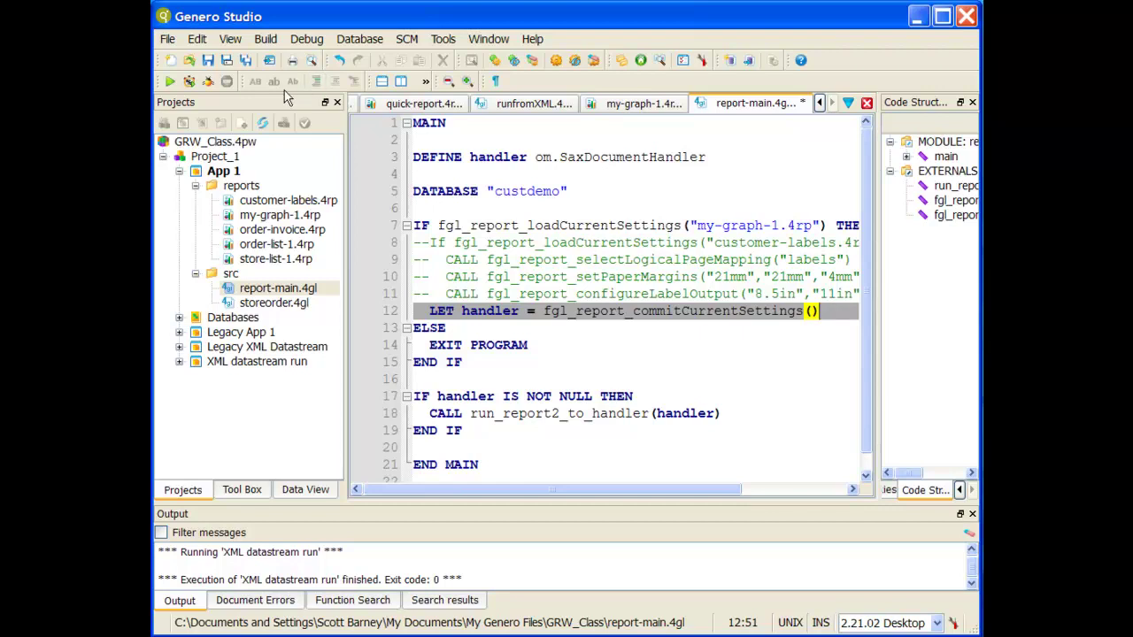
left_click(209, 61)
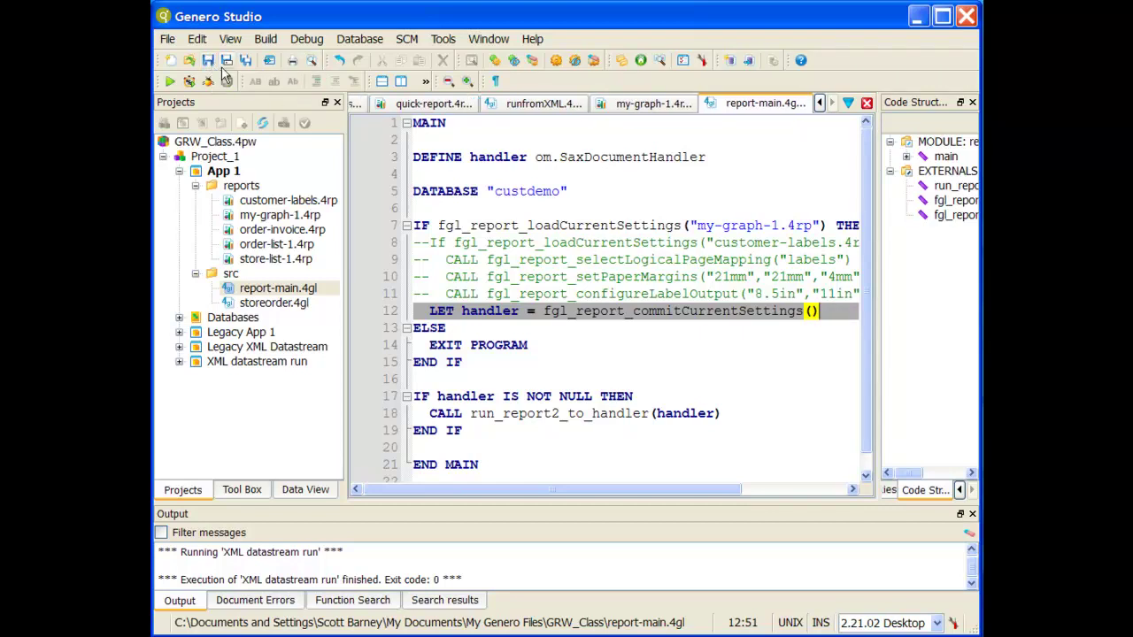
Step: Rebuild App 1, accepting the update of my-graph-1.4rp, and run it to view the revenue chart report before closing the viewer
right_click(274, 291)
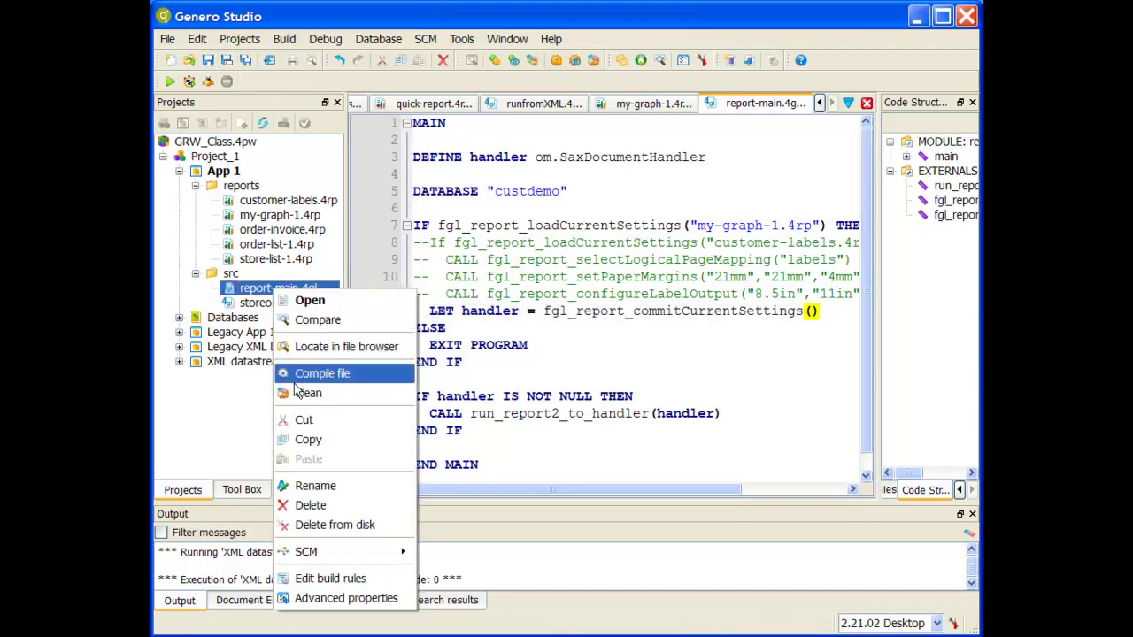
right_click(218, 172)
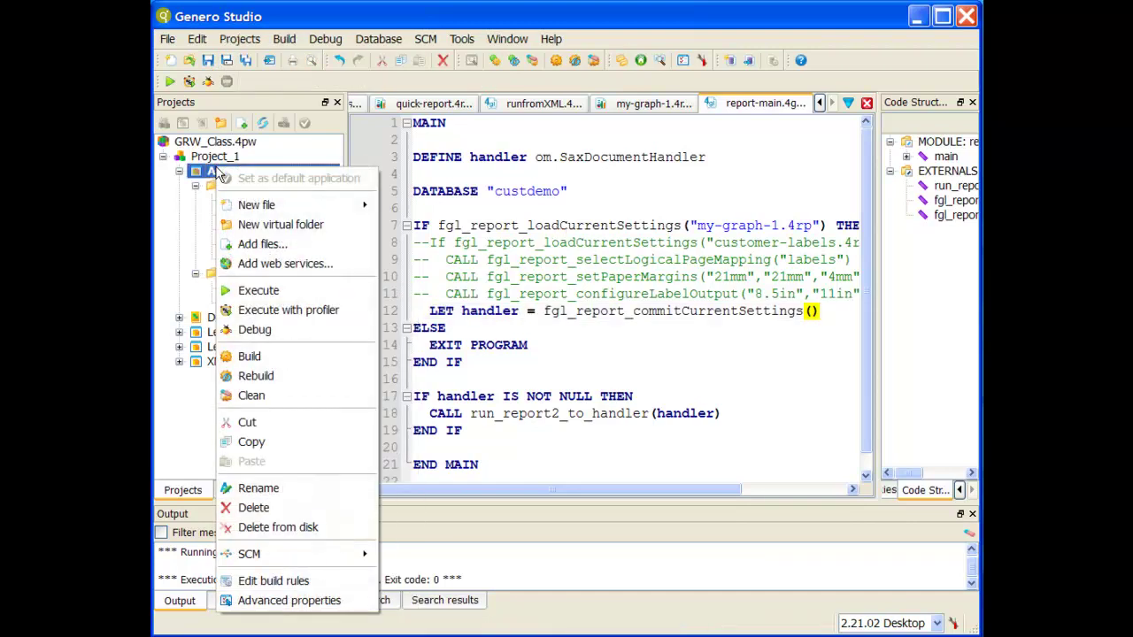
left_click(287, 378)
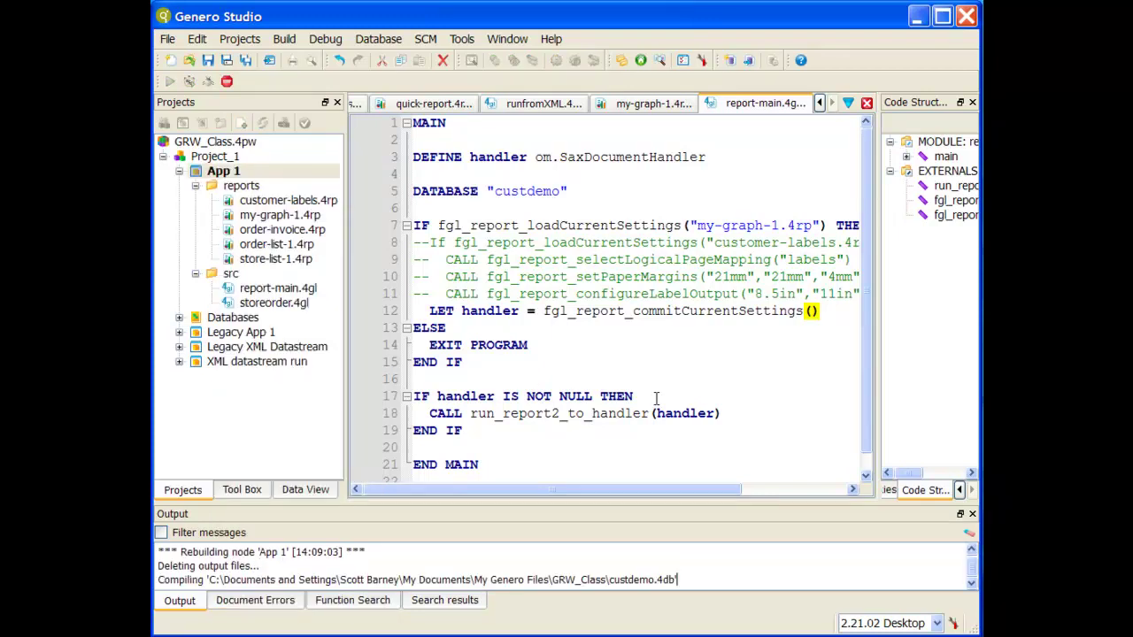
left_click(532, 396)
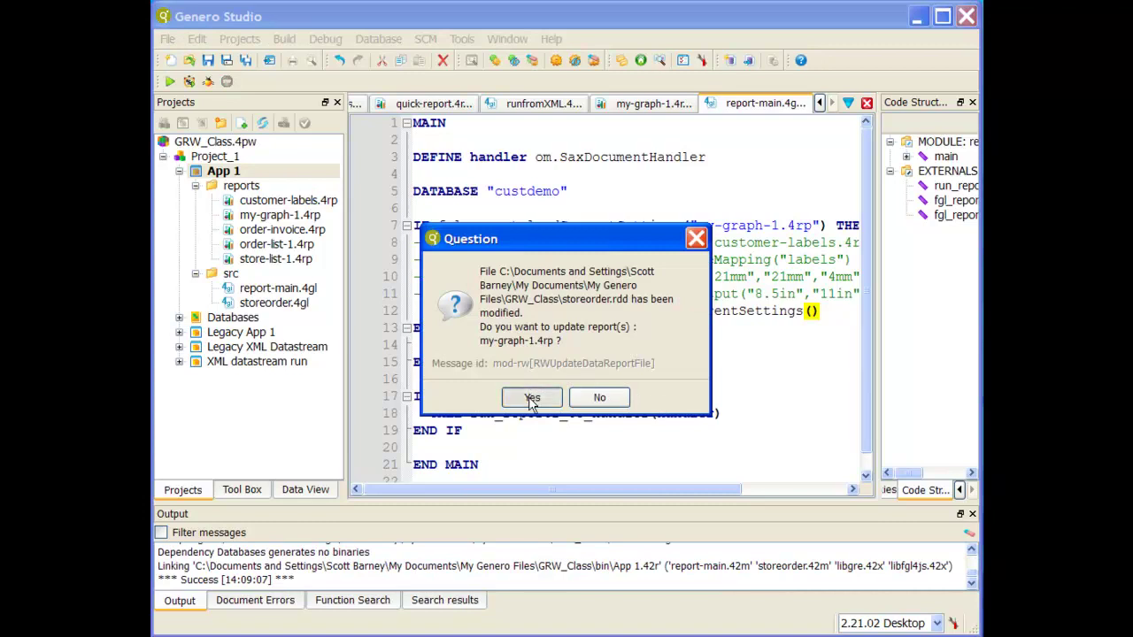
left_click(166, 81)
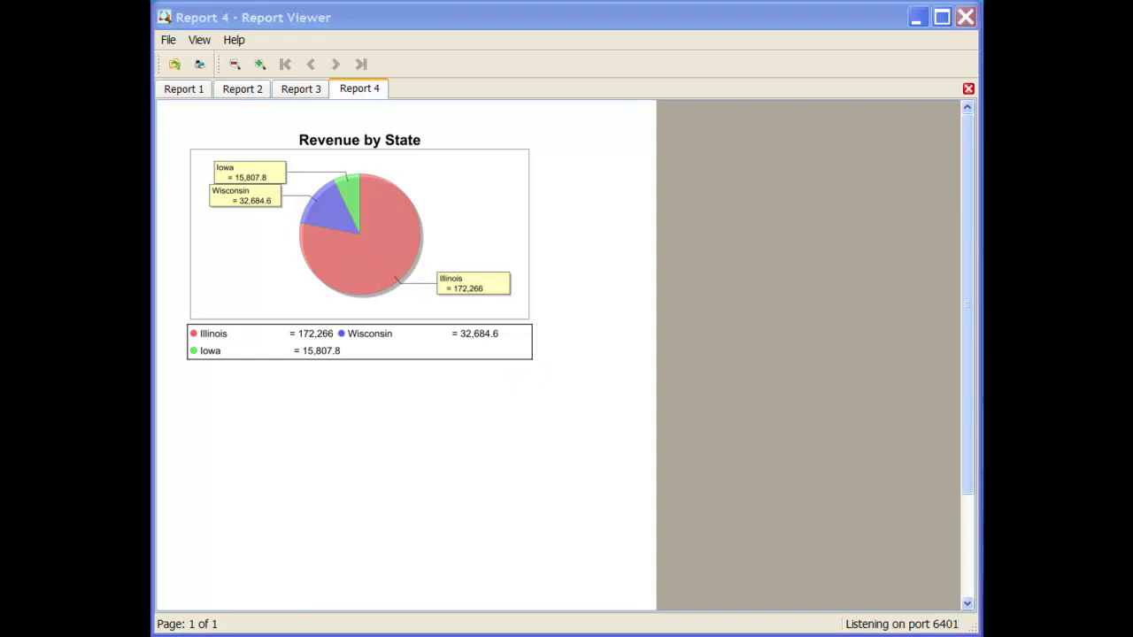
key("alt+F4")
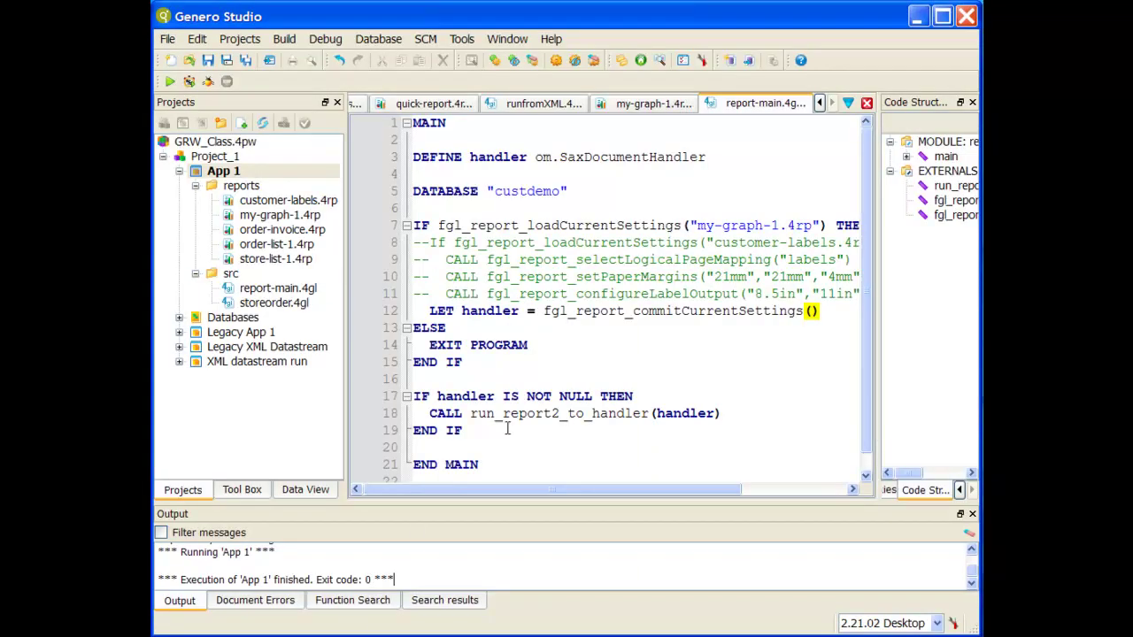
Step: In my-graph-1.4rp, select the map chart in the report structure and set its Draw As property to Ring
left_click(647, 104)
left_click_drag(880, 278, 721, 256)
left_click(863, 150)
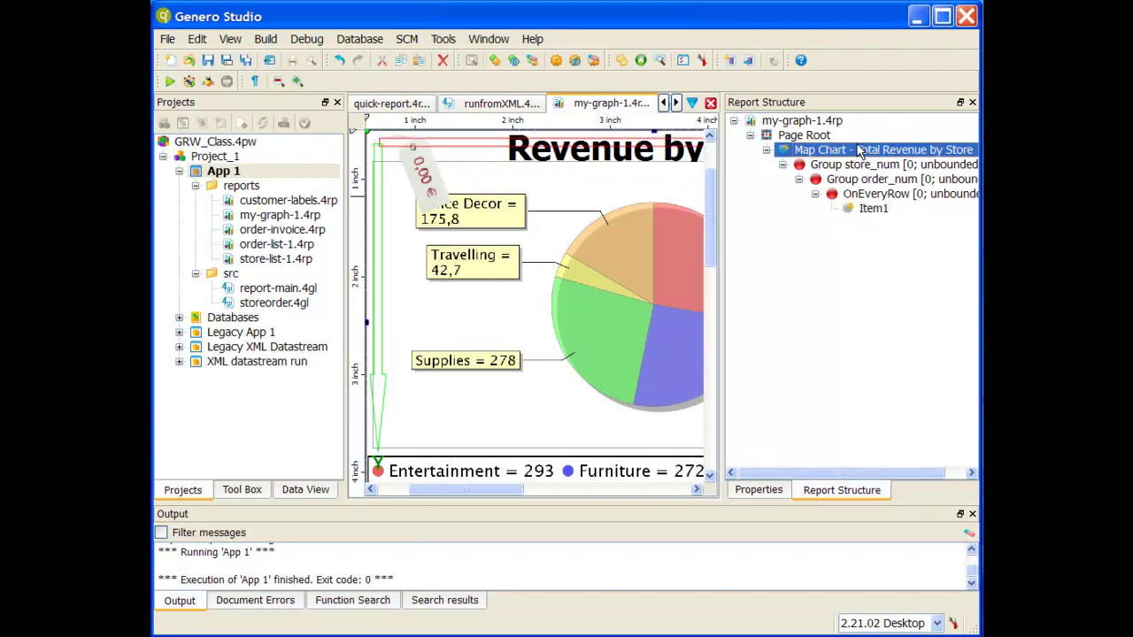
left_click(754, 491)
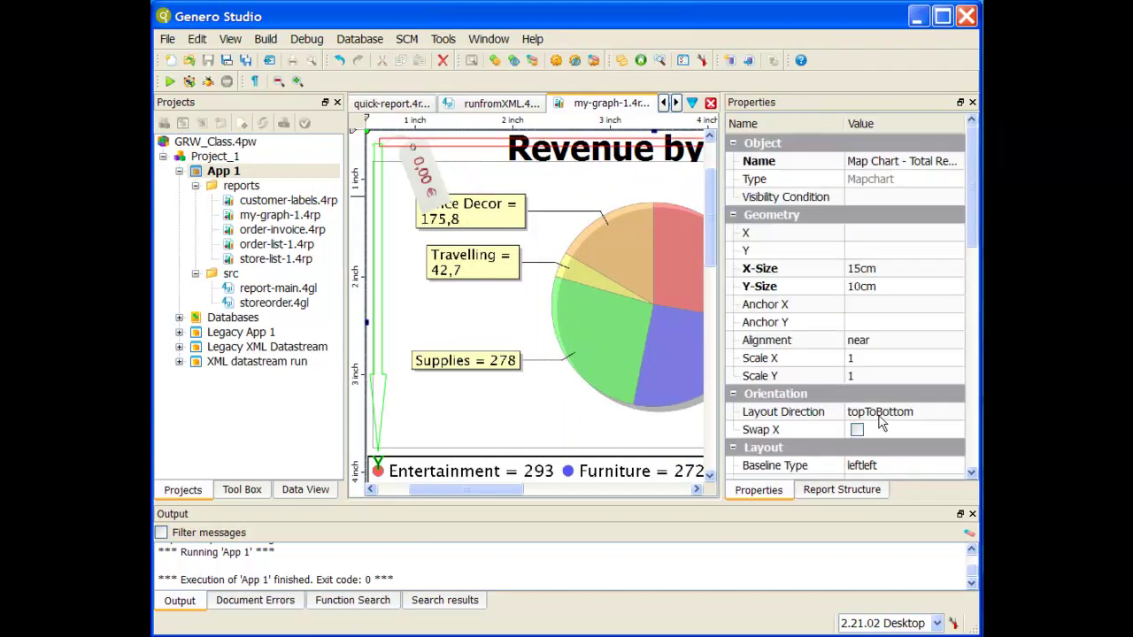
scroll(876, 404, "down", 5)
scroll(876, 403, "down", 2)
scroll(872, 403, "up", 4)
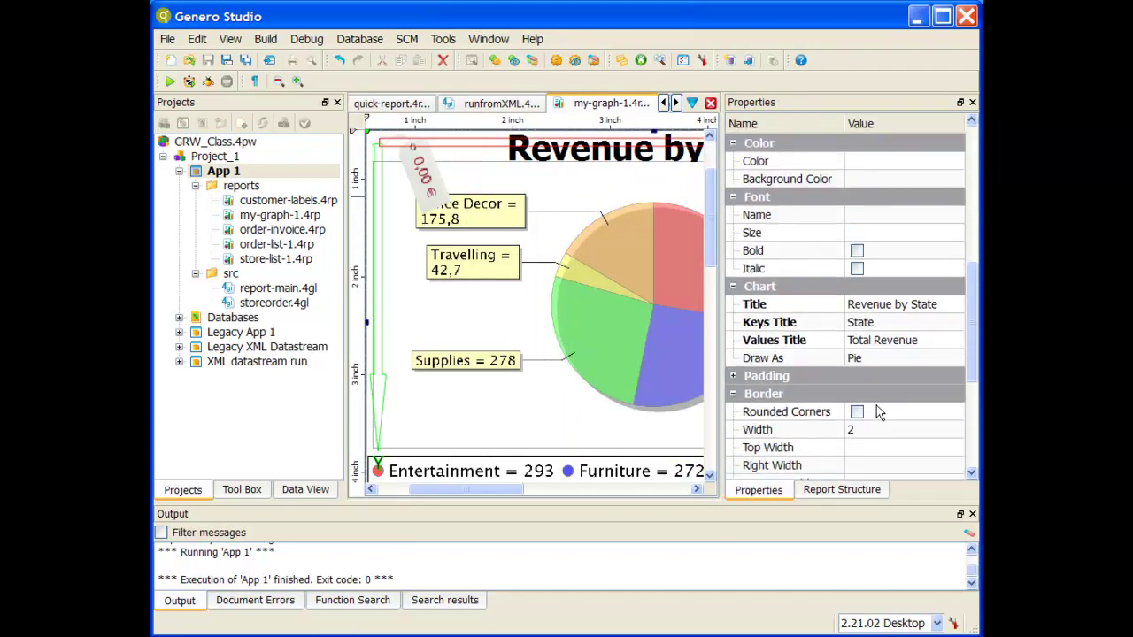
left_click(866, 359)
left_click(872, 360)
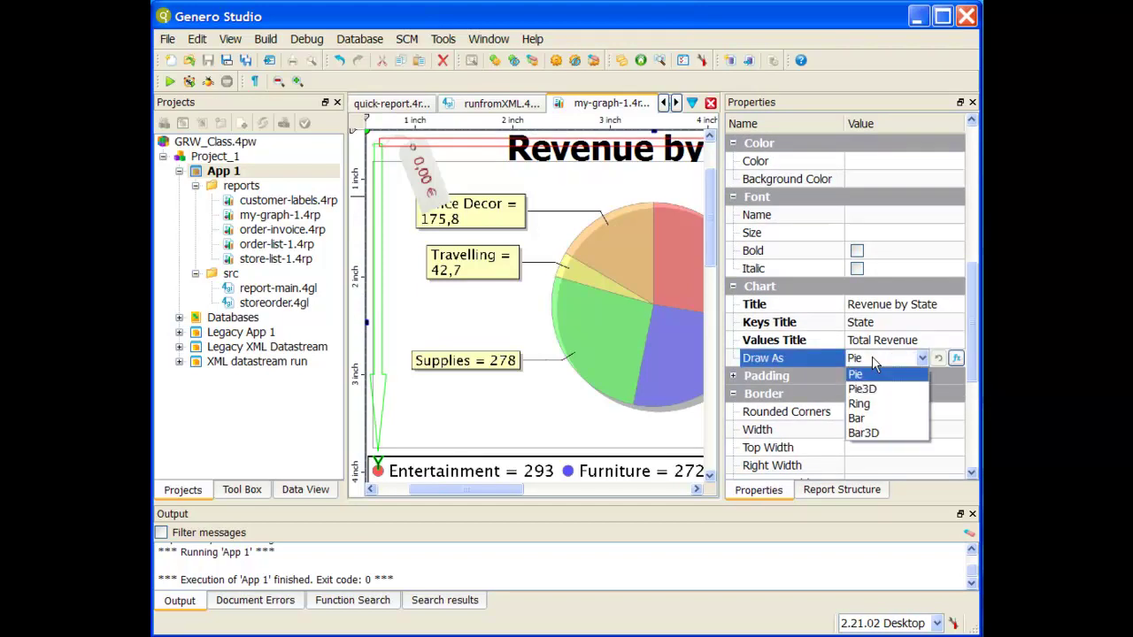
left_click(863, 404)
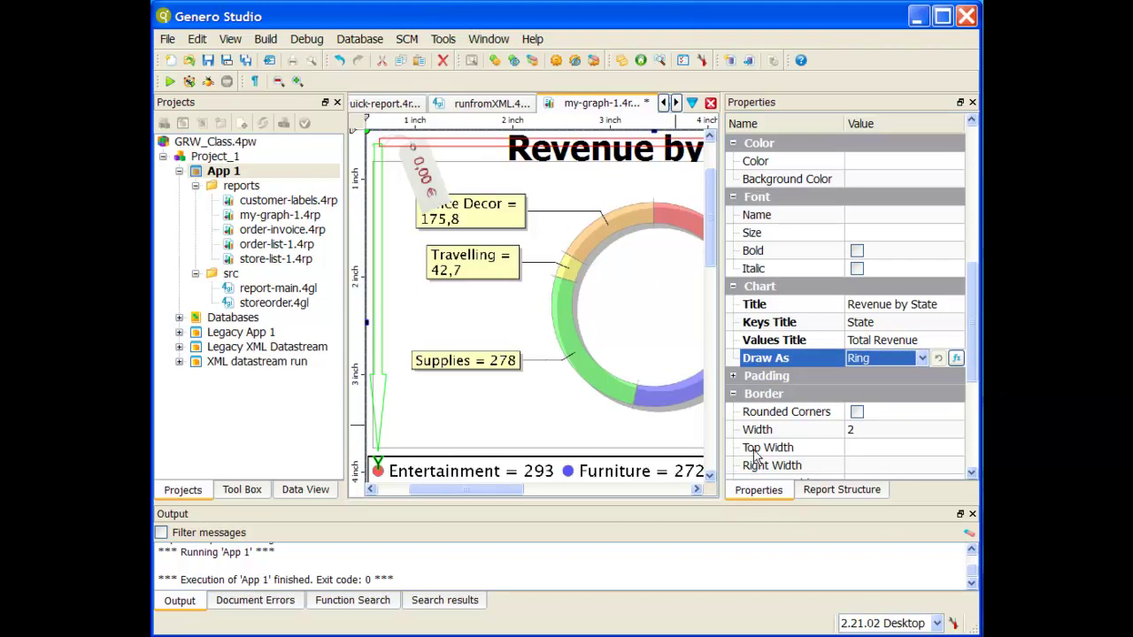
Step: Save my-graph-1.4rp and run App 1 to check the ring chart in the report viewer, closing it when done
left_click(207, 59)
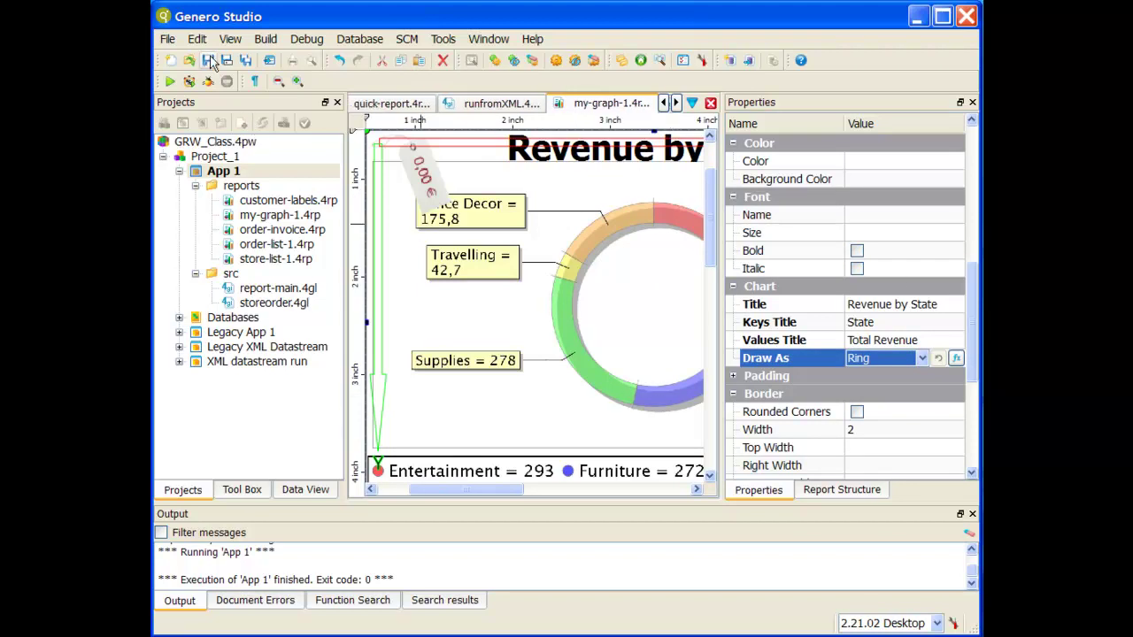
left_click(189, 82)
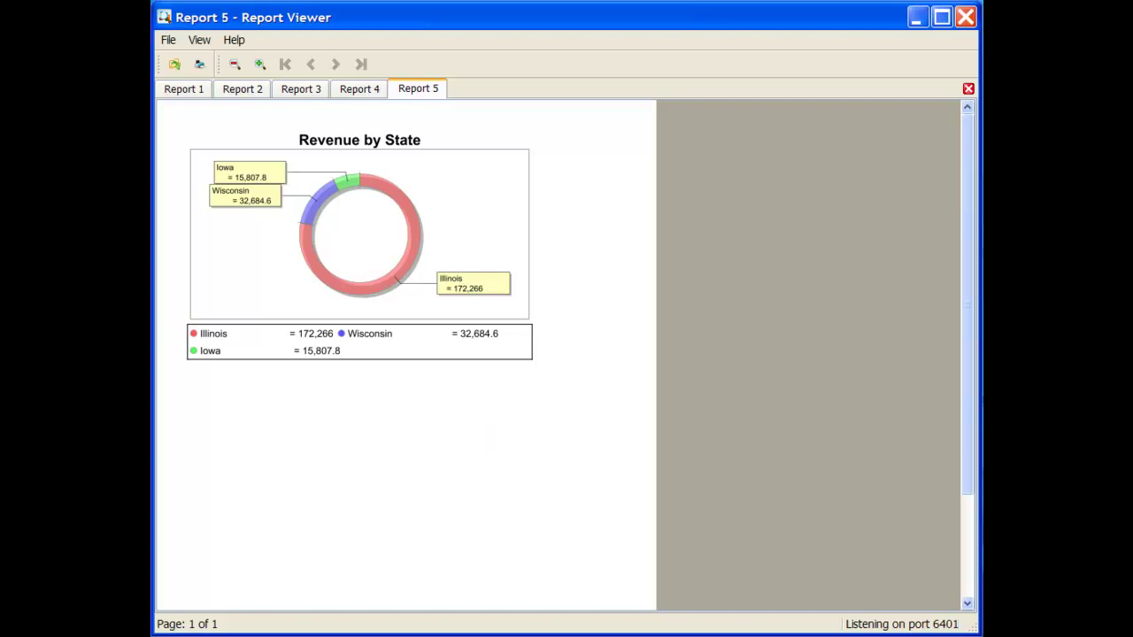
key("alt+F4")
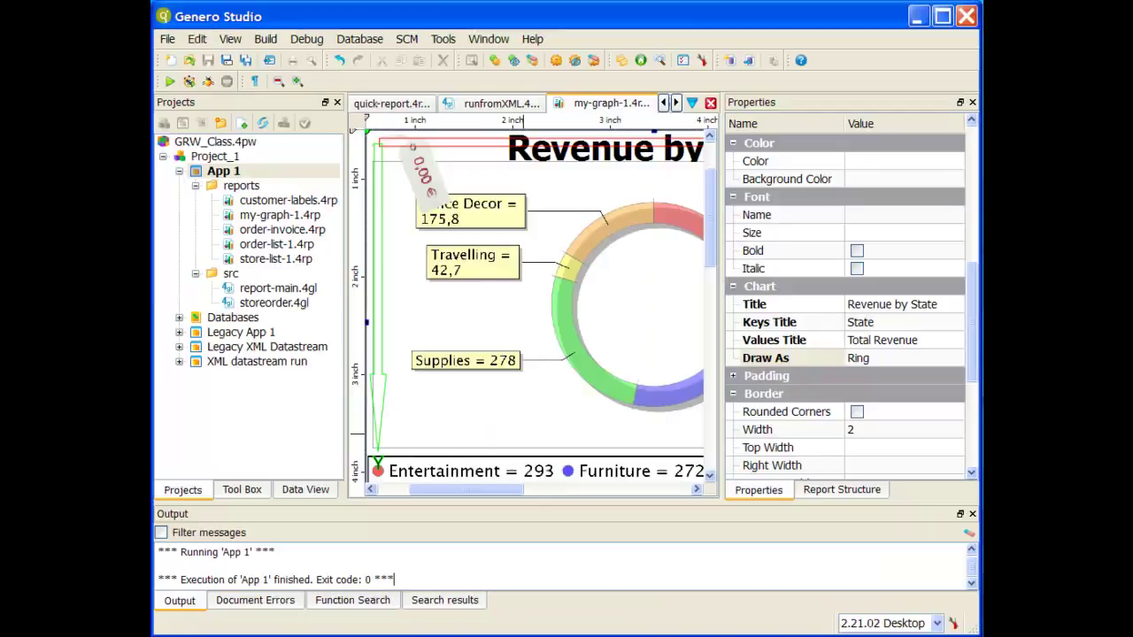
Step: Set the map chart's Draw As property to Bar3D and run App 1 with the saved report
left_click(875, 358)
left_click(875, 356)
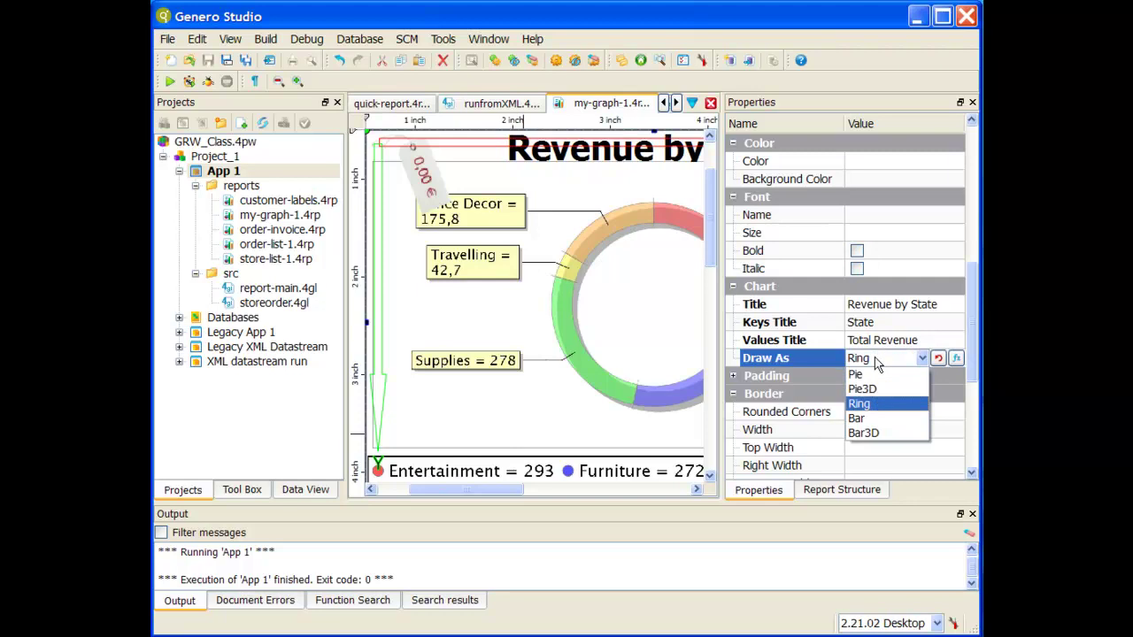
left_click(886, 433)
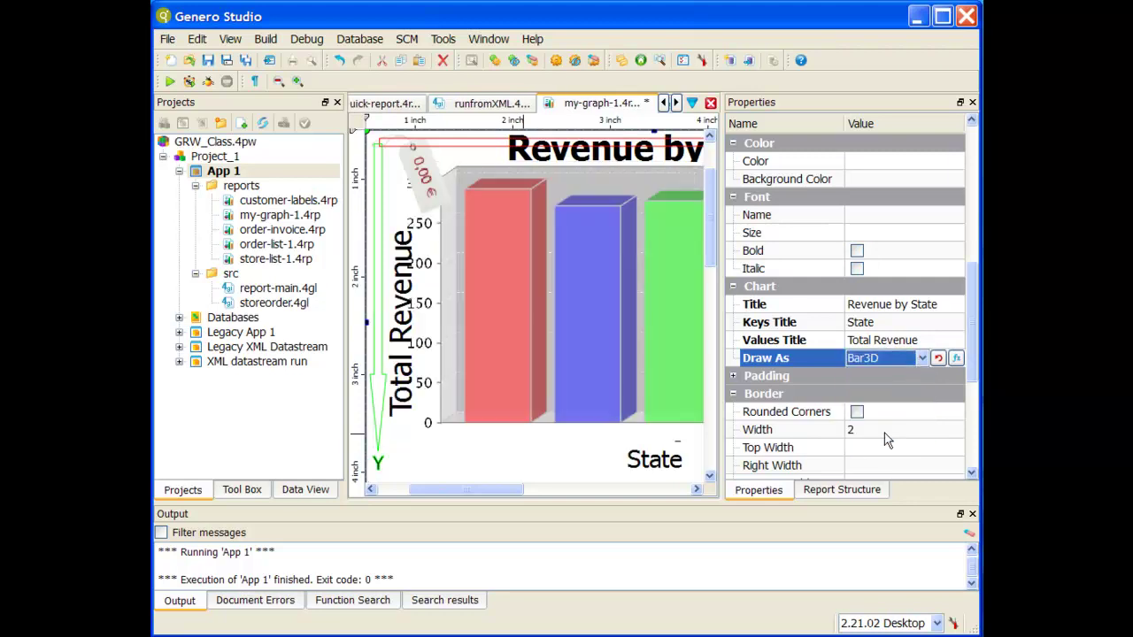
left_click(208, 61)
left_click(175, 86)
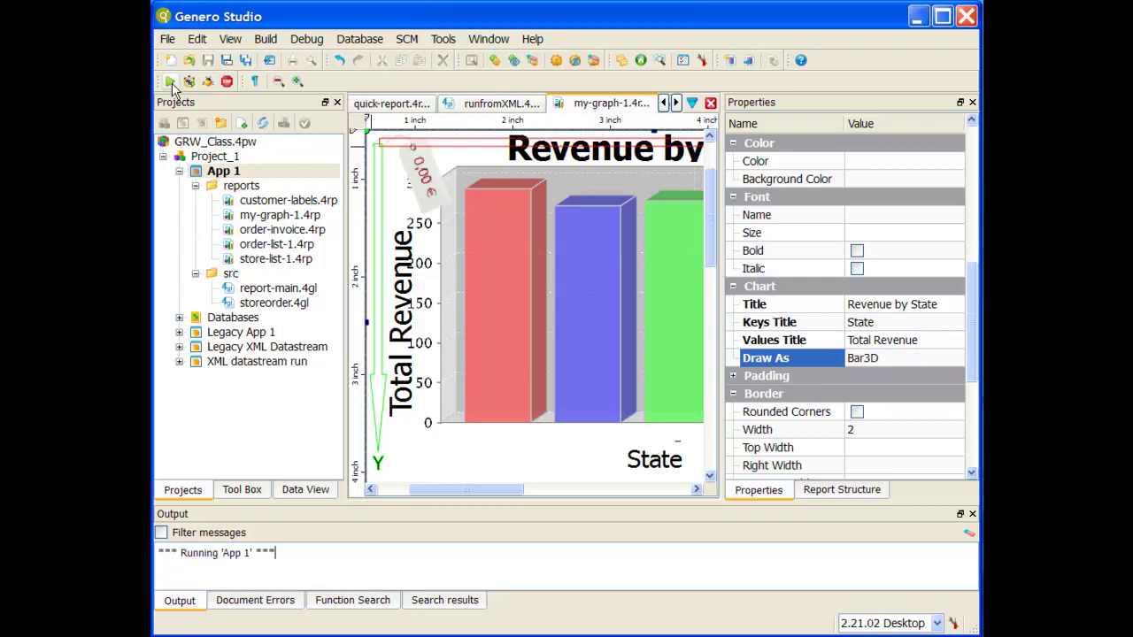